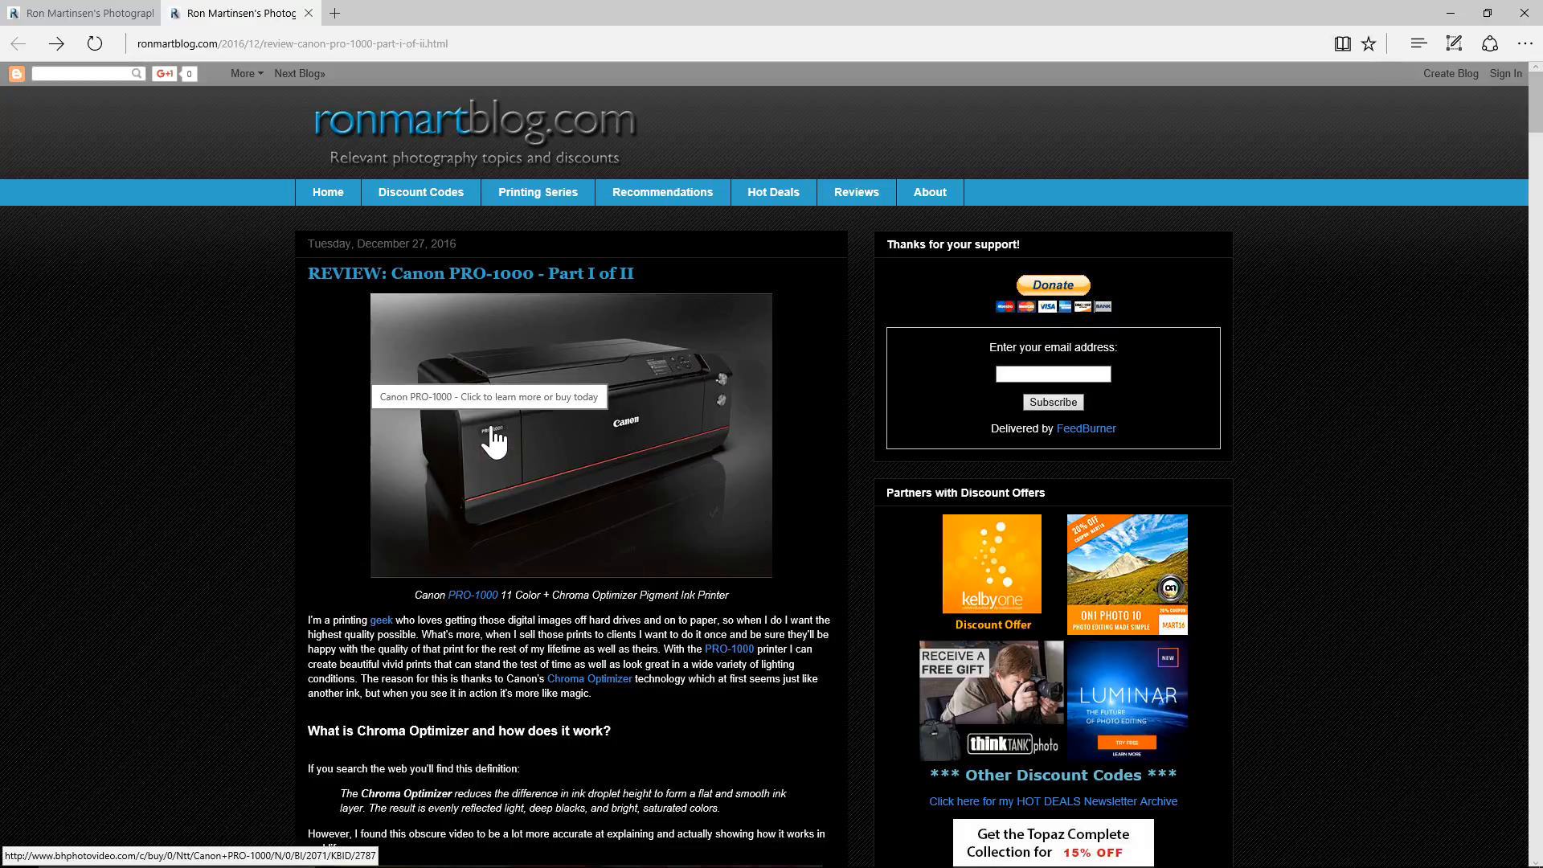
Switch to ImagePrint and choose CanonIPG1000 as the printer.
key("super")
type("imagep")
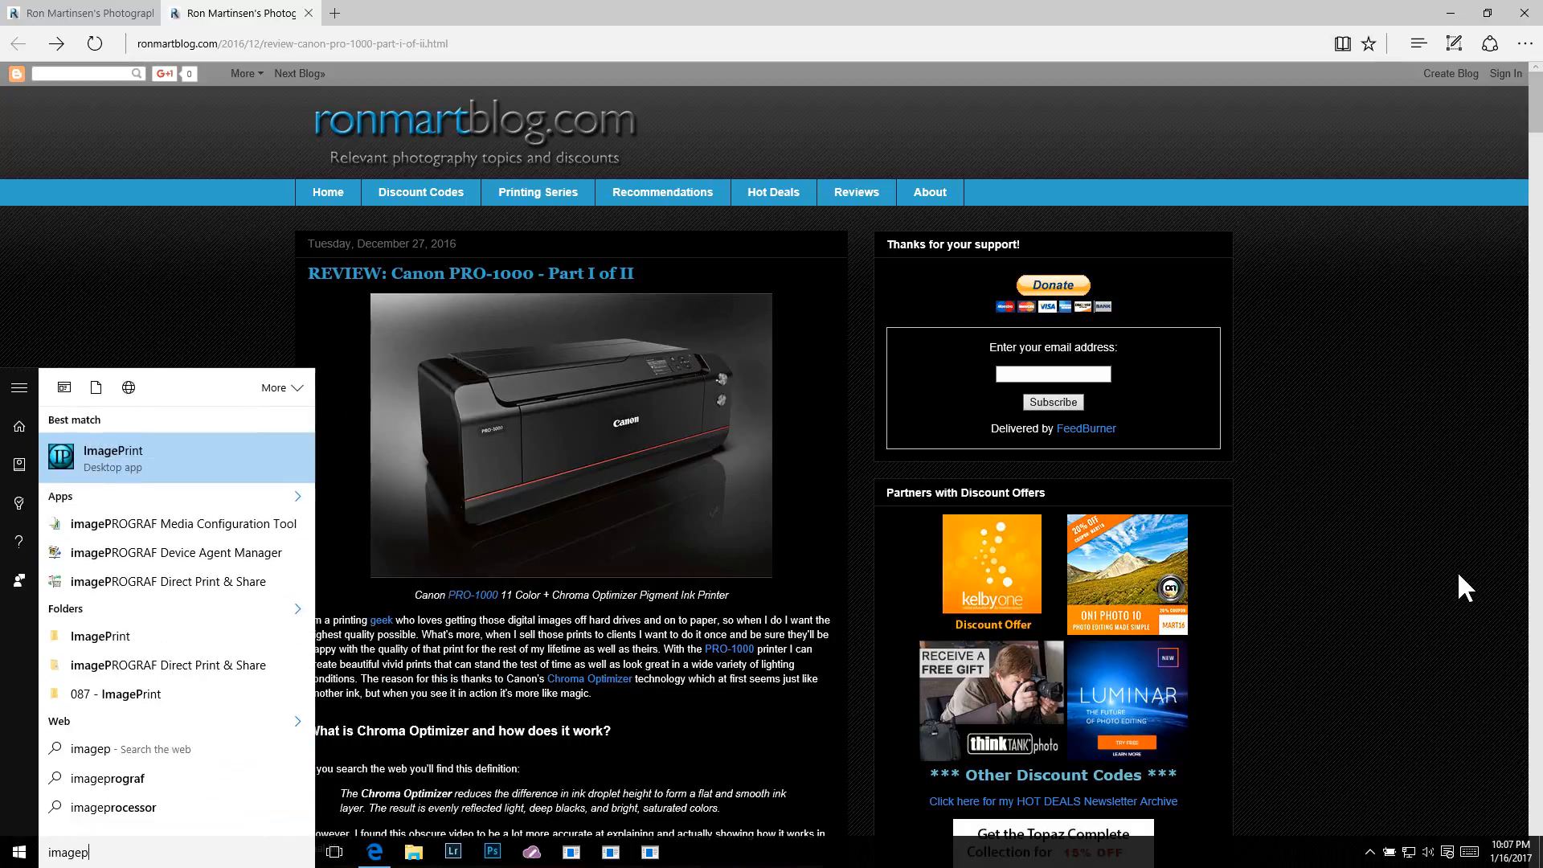
key("Return")
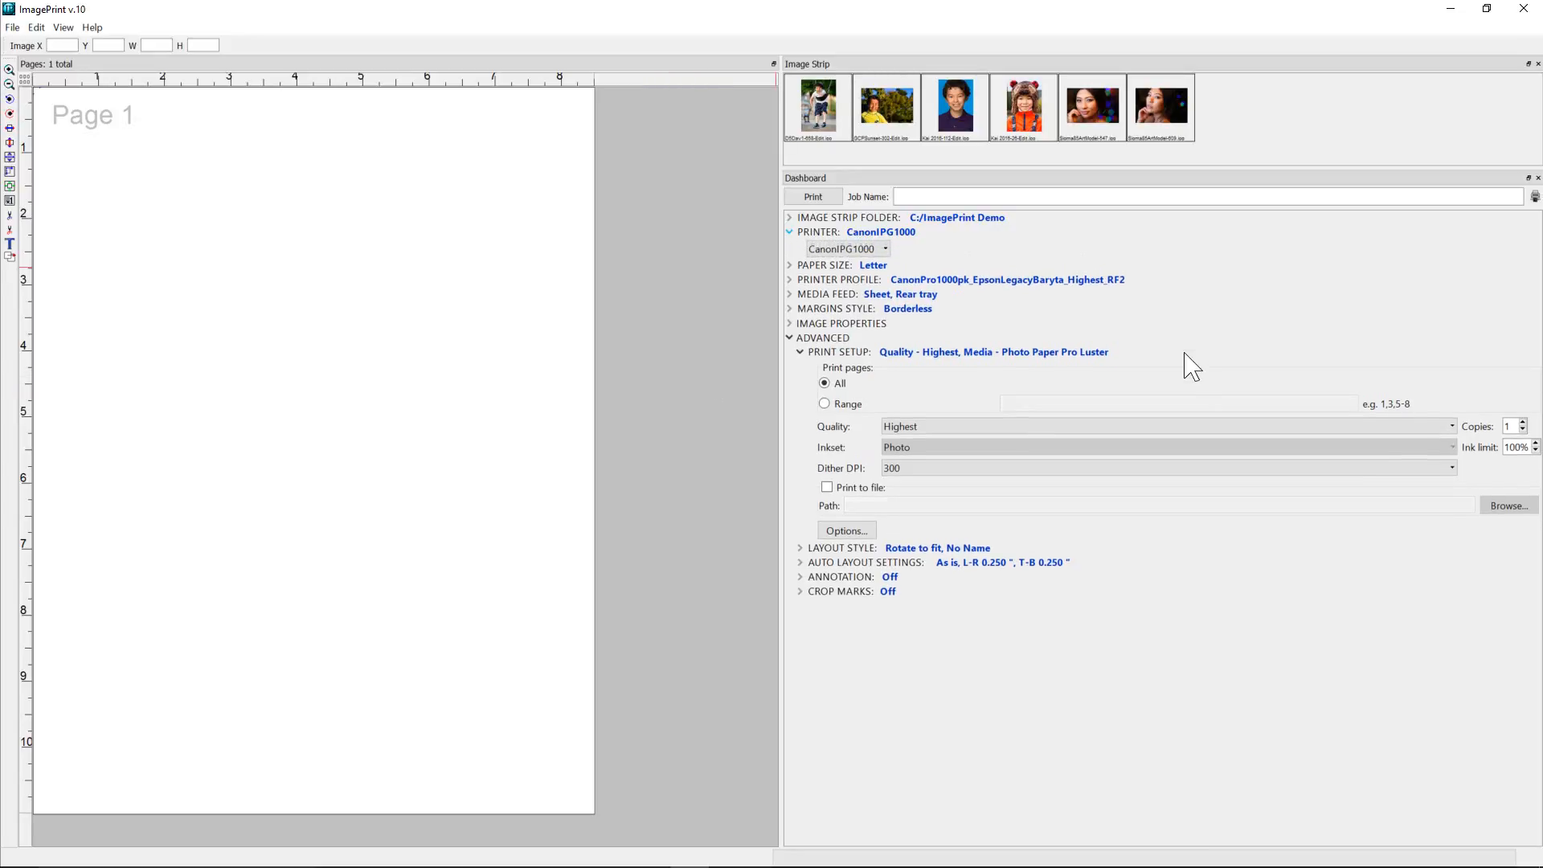
left_click(882, 250)
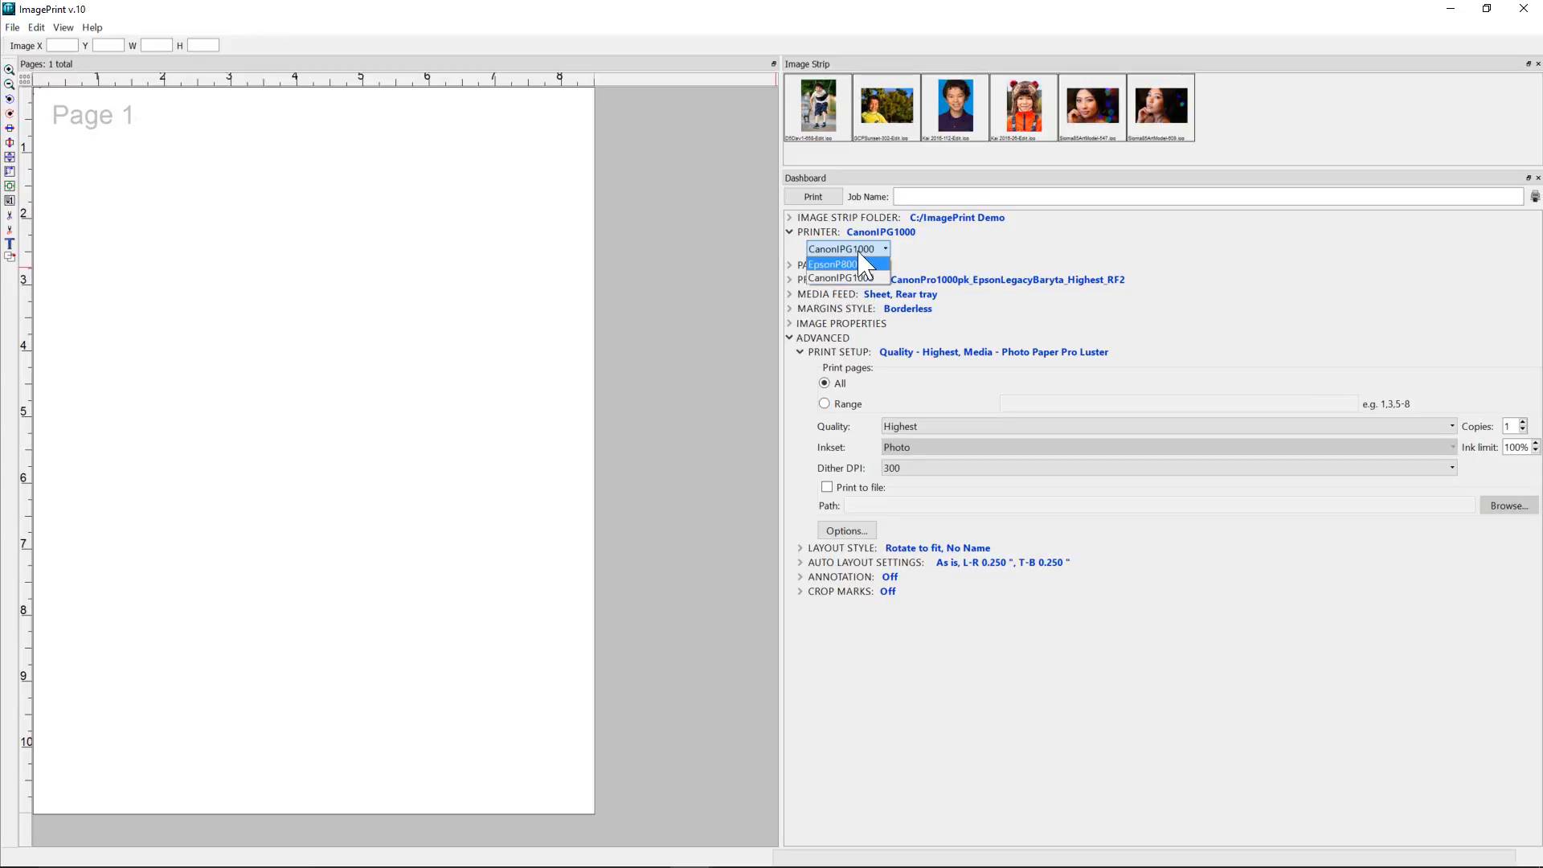
left_click(864, 281)
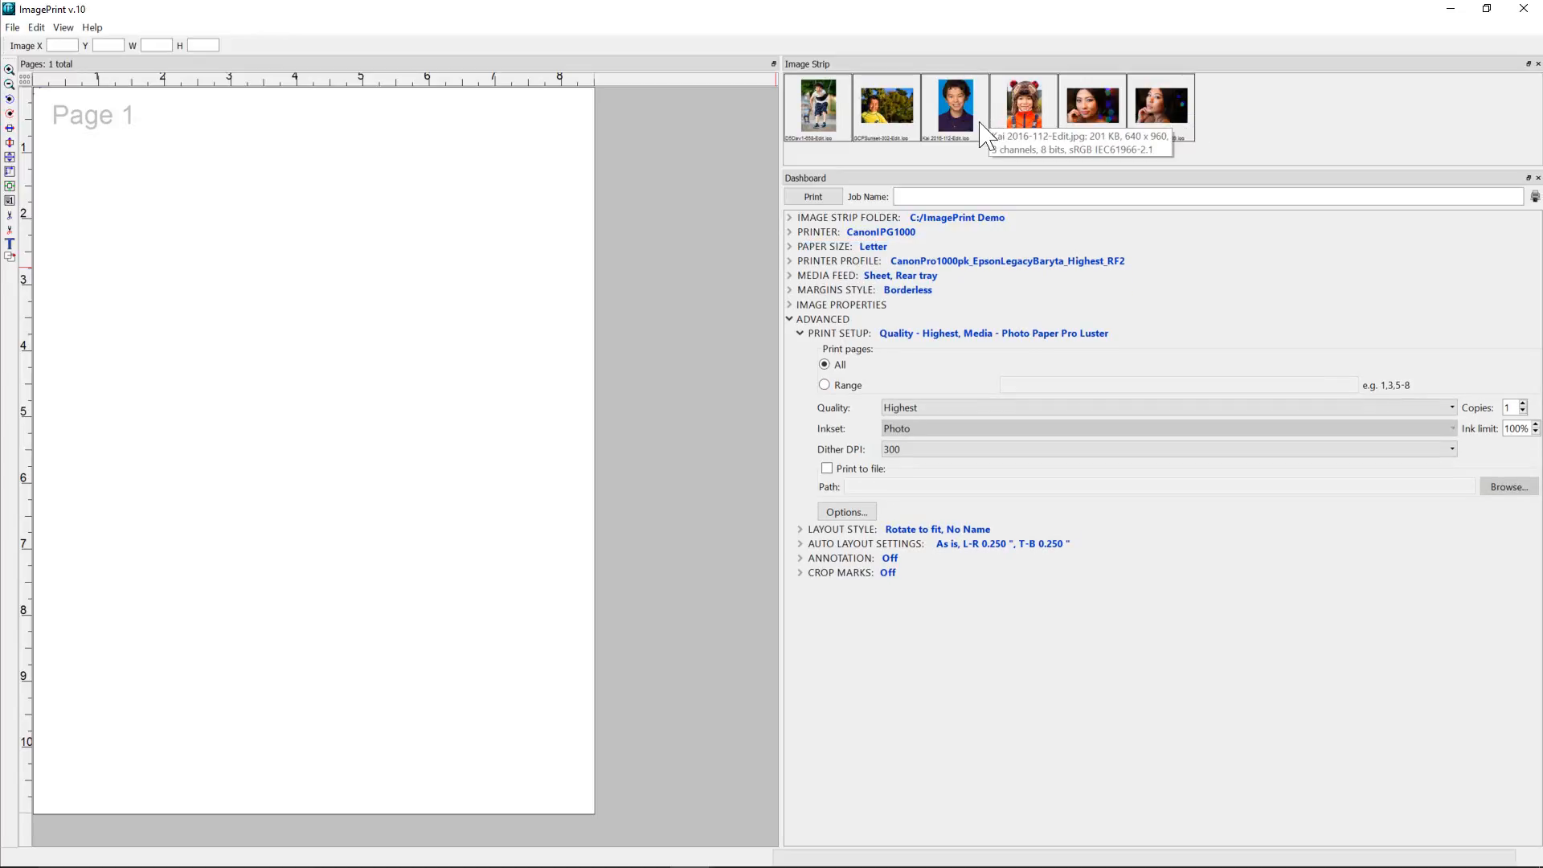
Place the GCPSunset-302-Edit image from the image strip on page 1 and center it on the page.
left_click_drag(877, 113, 650, 347)
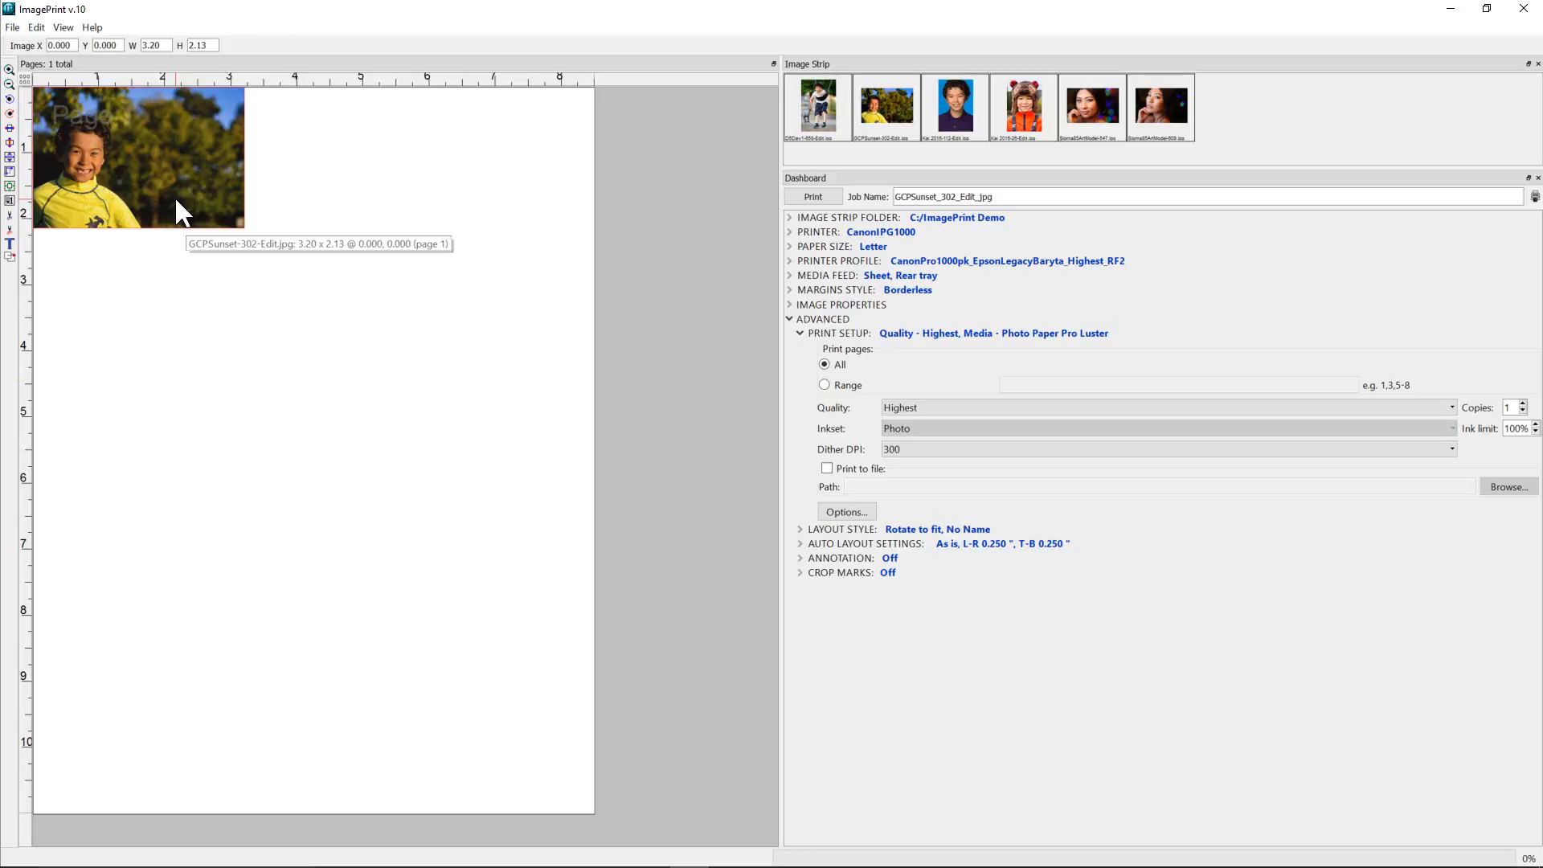
left_click_drag(179, 198, 508, 747)
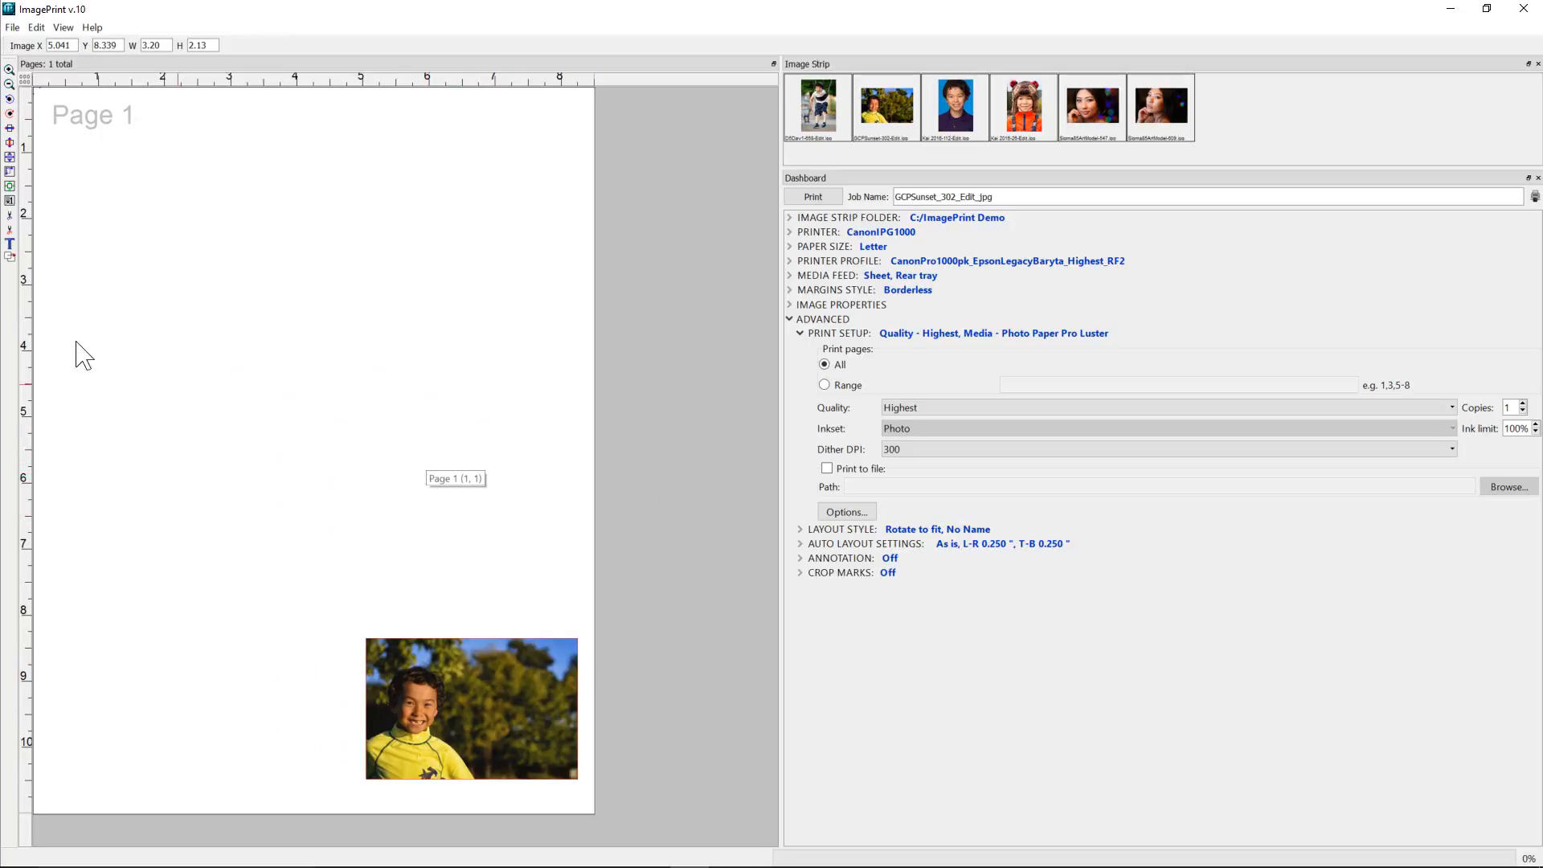
left_click(11, 186)
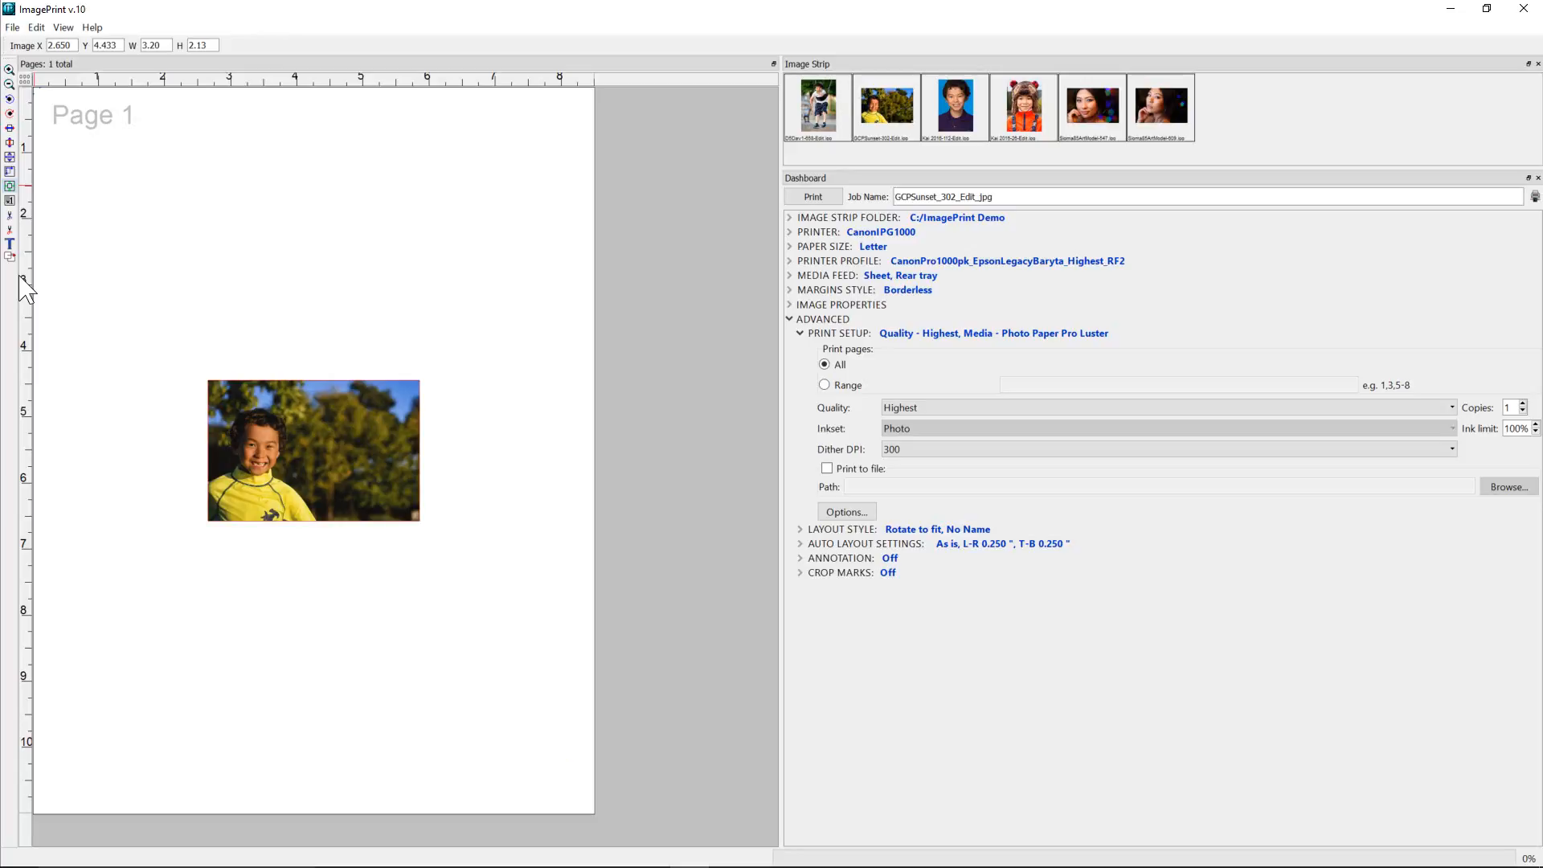
Rotate the image 90° counterclockwise and enlarge it to fill the page with 0 horizontal and 0 vertical margins.
left_click(13, 101)
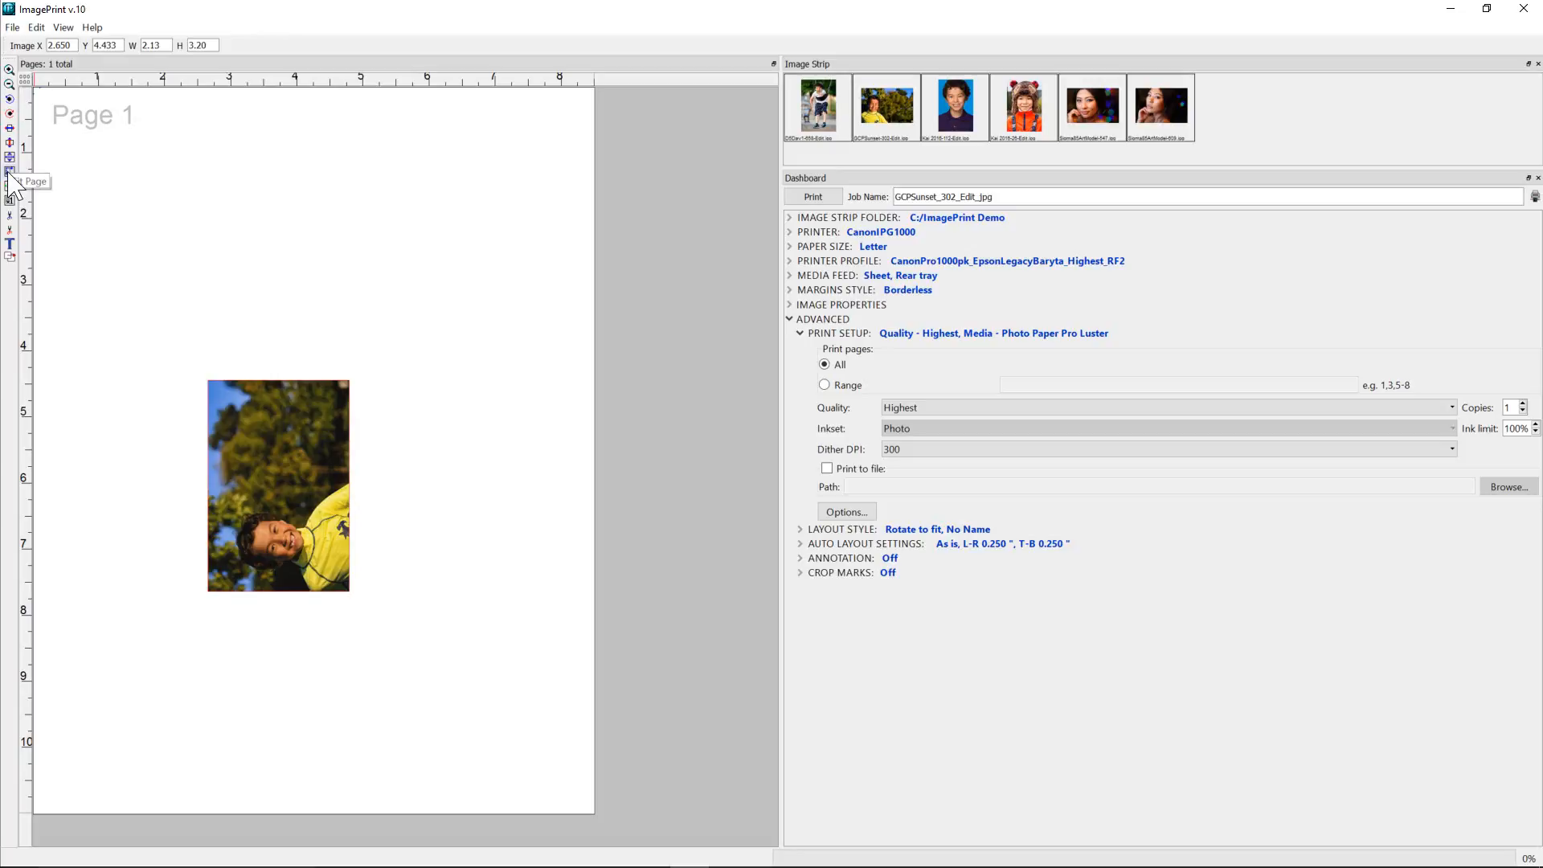
left_click(10, 172)
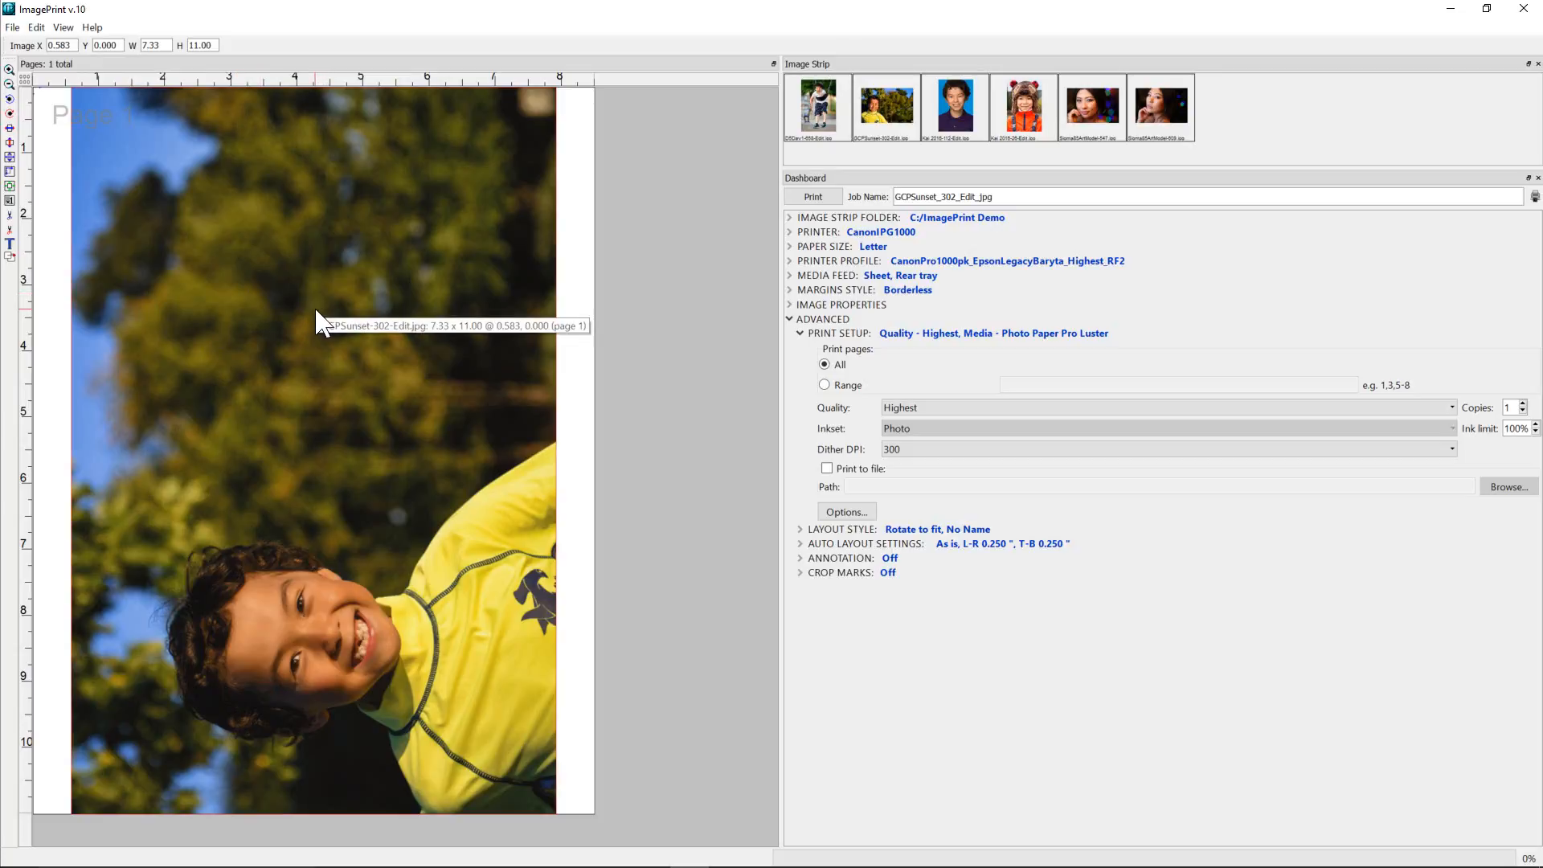
left_click(10, 158)
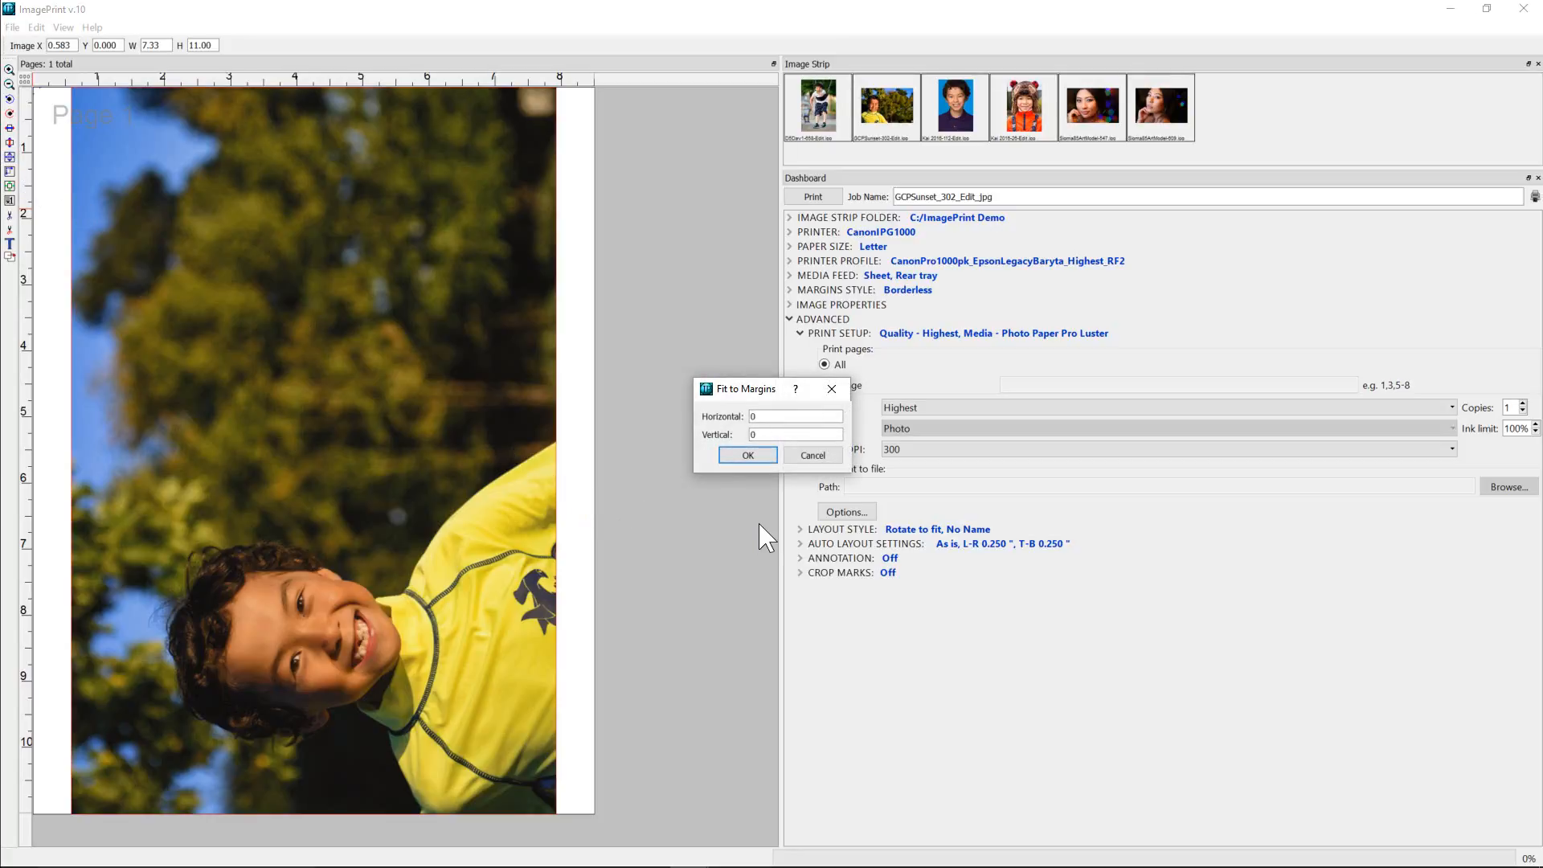
left_click(746, 455)
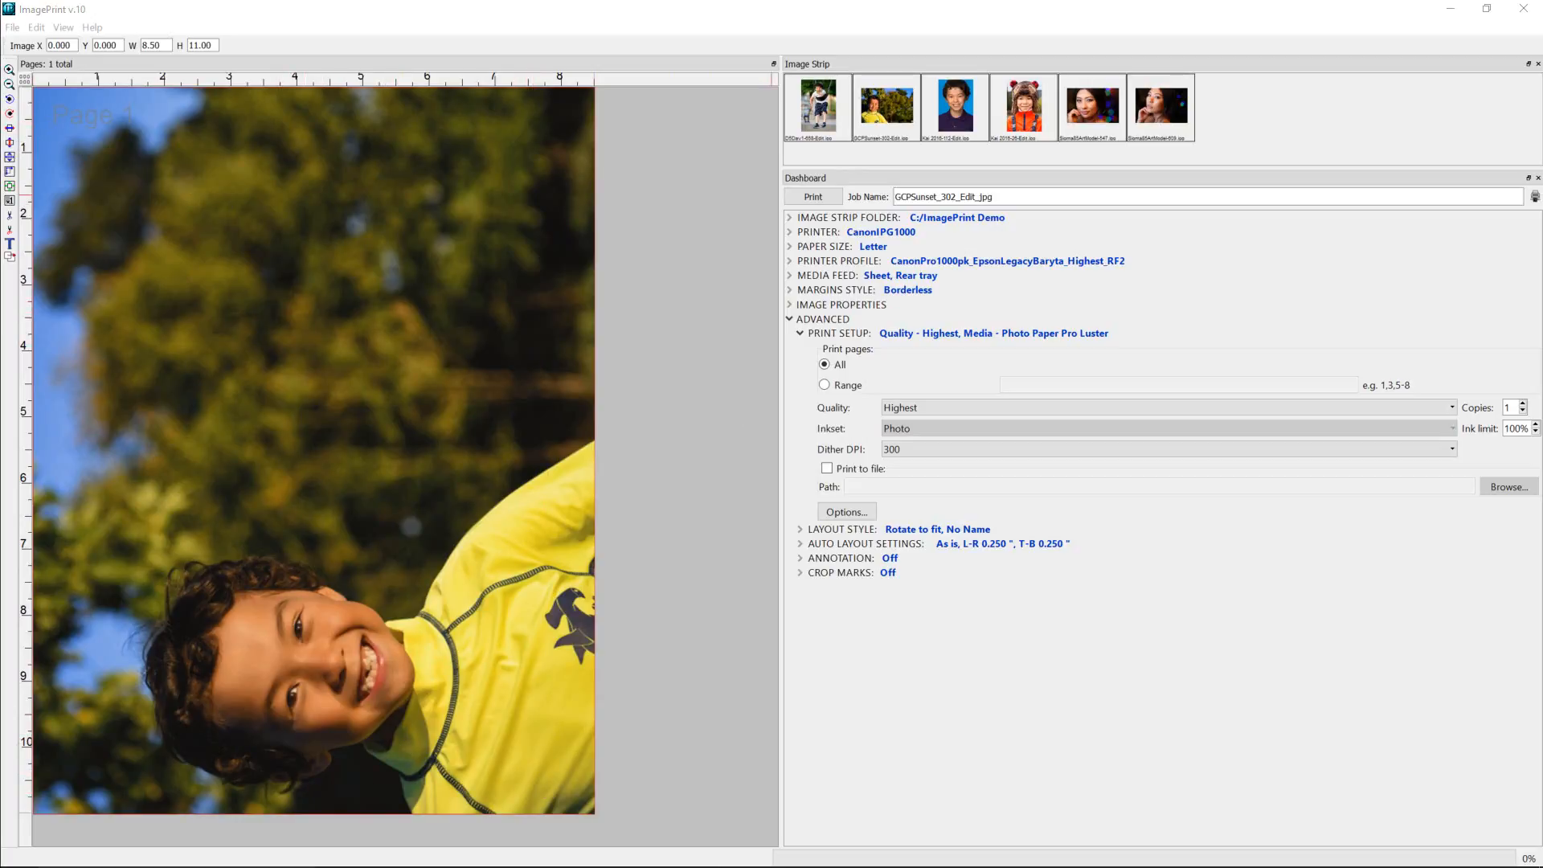
Try flipping the image vertically and horizontally, reversing each flip.
left_click(9, 142)
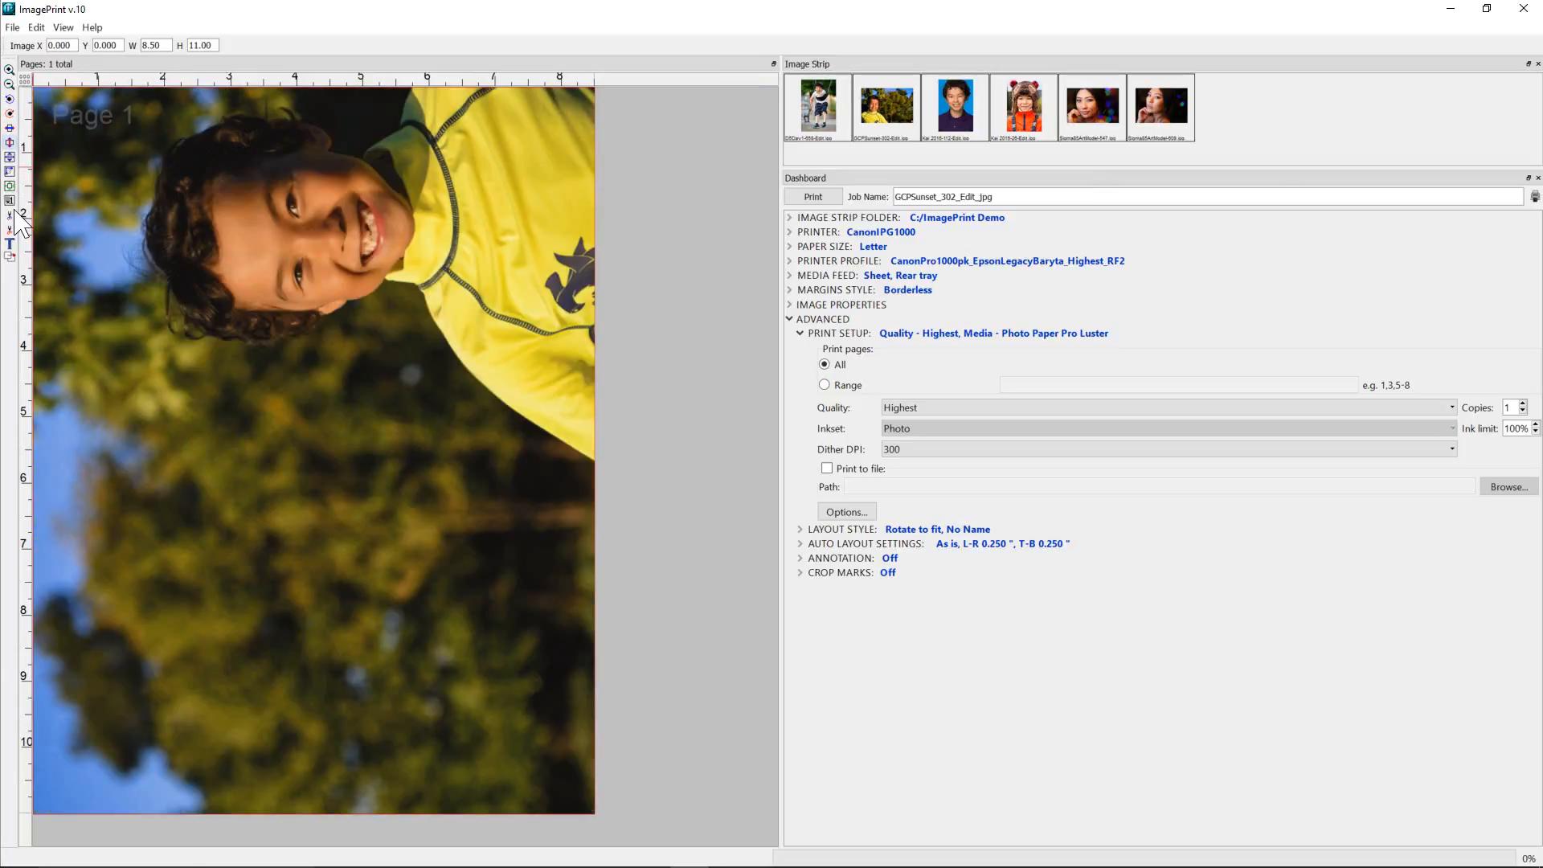
left_click(10, 142)
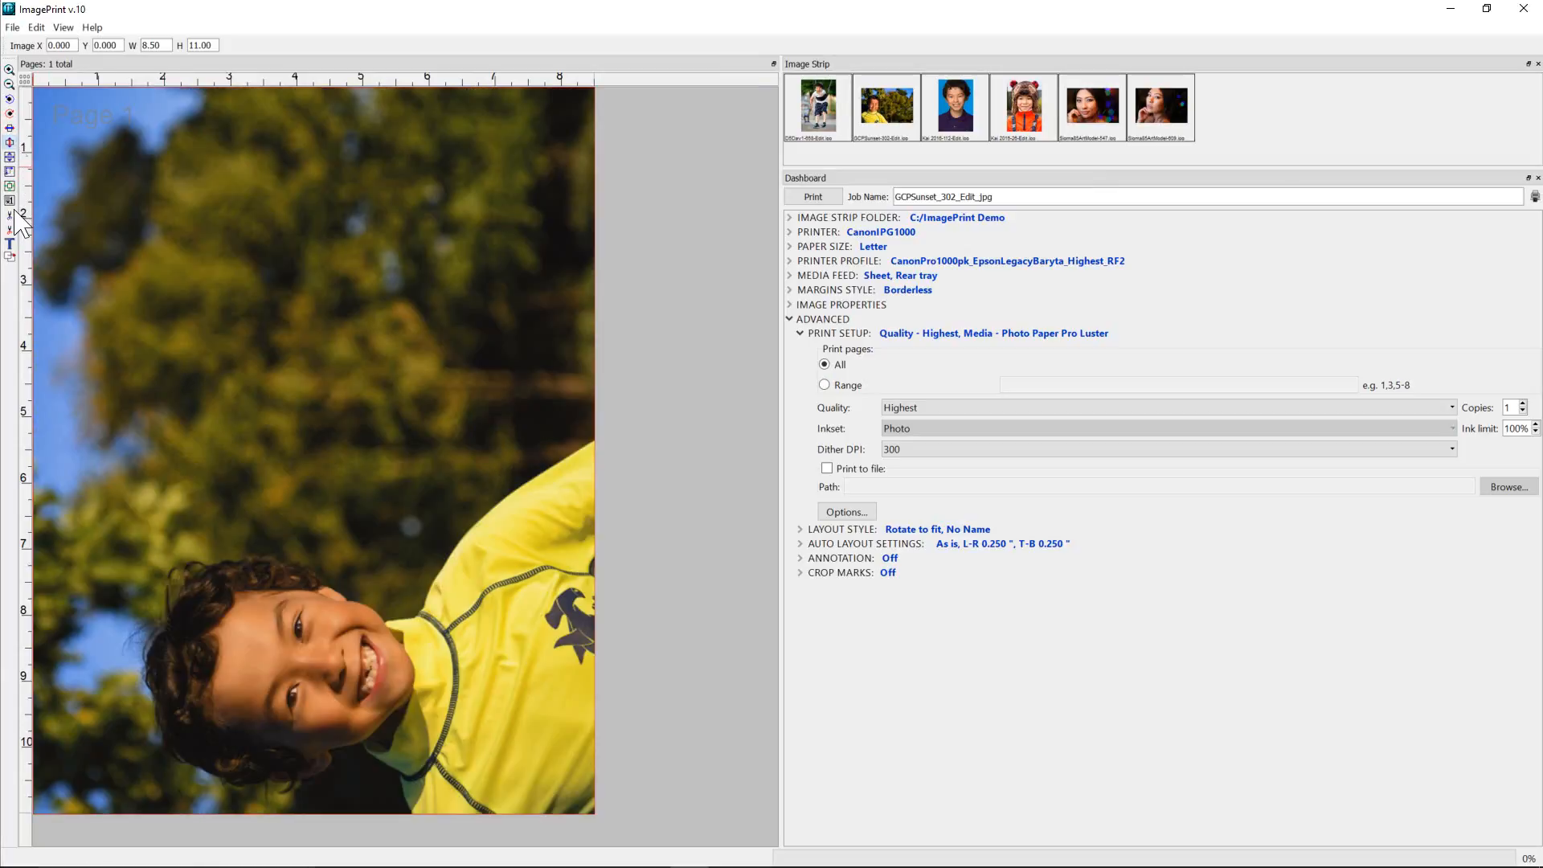
left_click(8, 125)
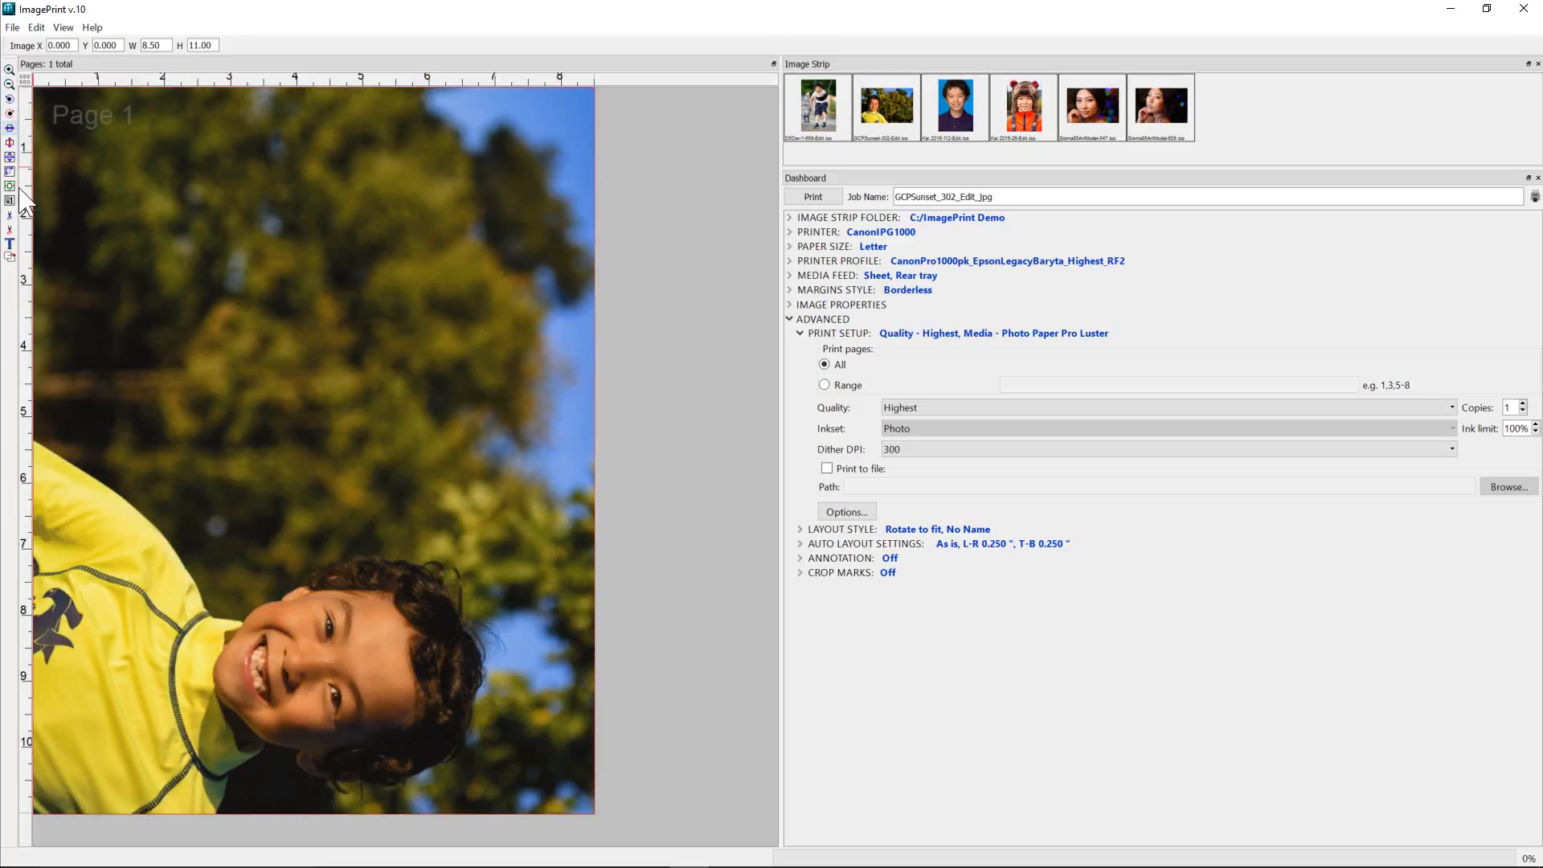
left_click(9, 201)
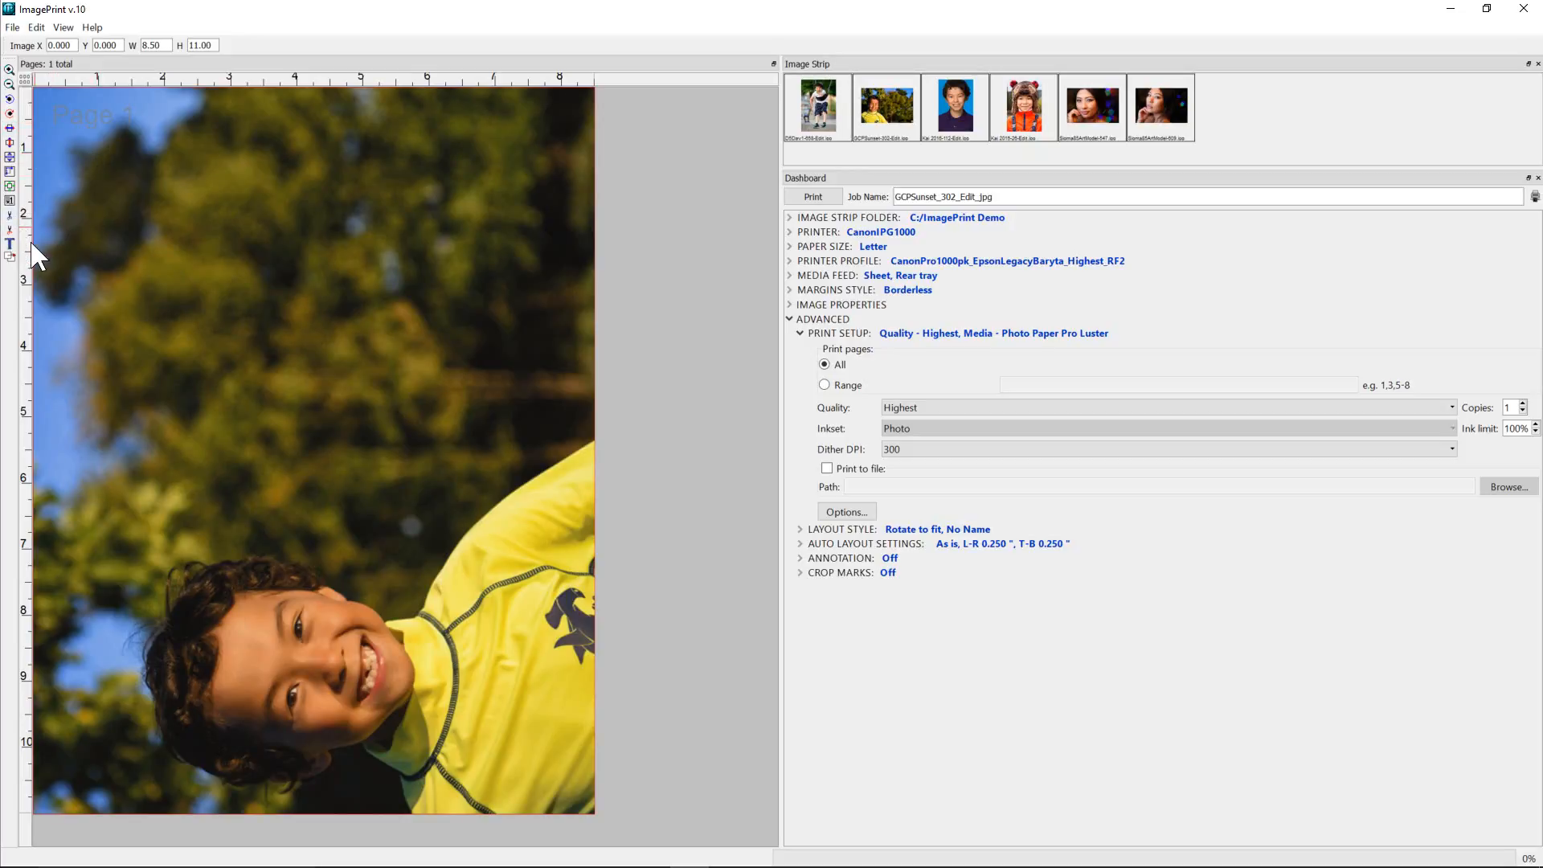
Reset the image to its original size and refit it to the page with 0 horizontal and vertical margins.
left_click(10, 201)
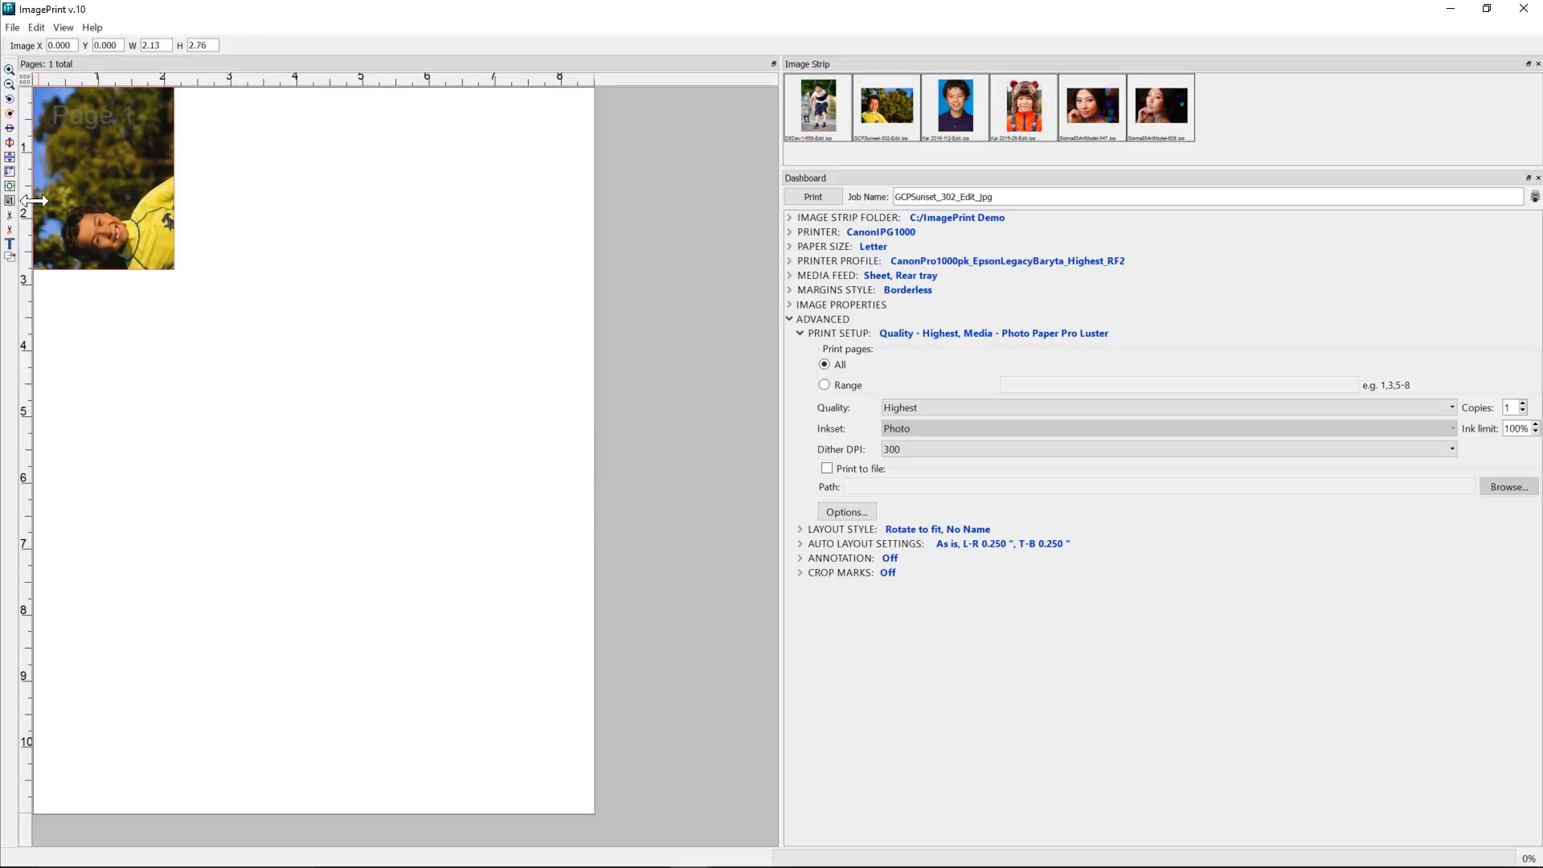
left_click(9, 159)
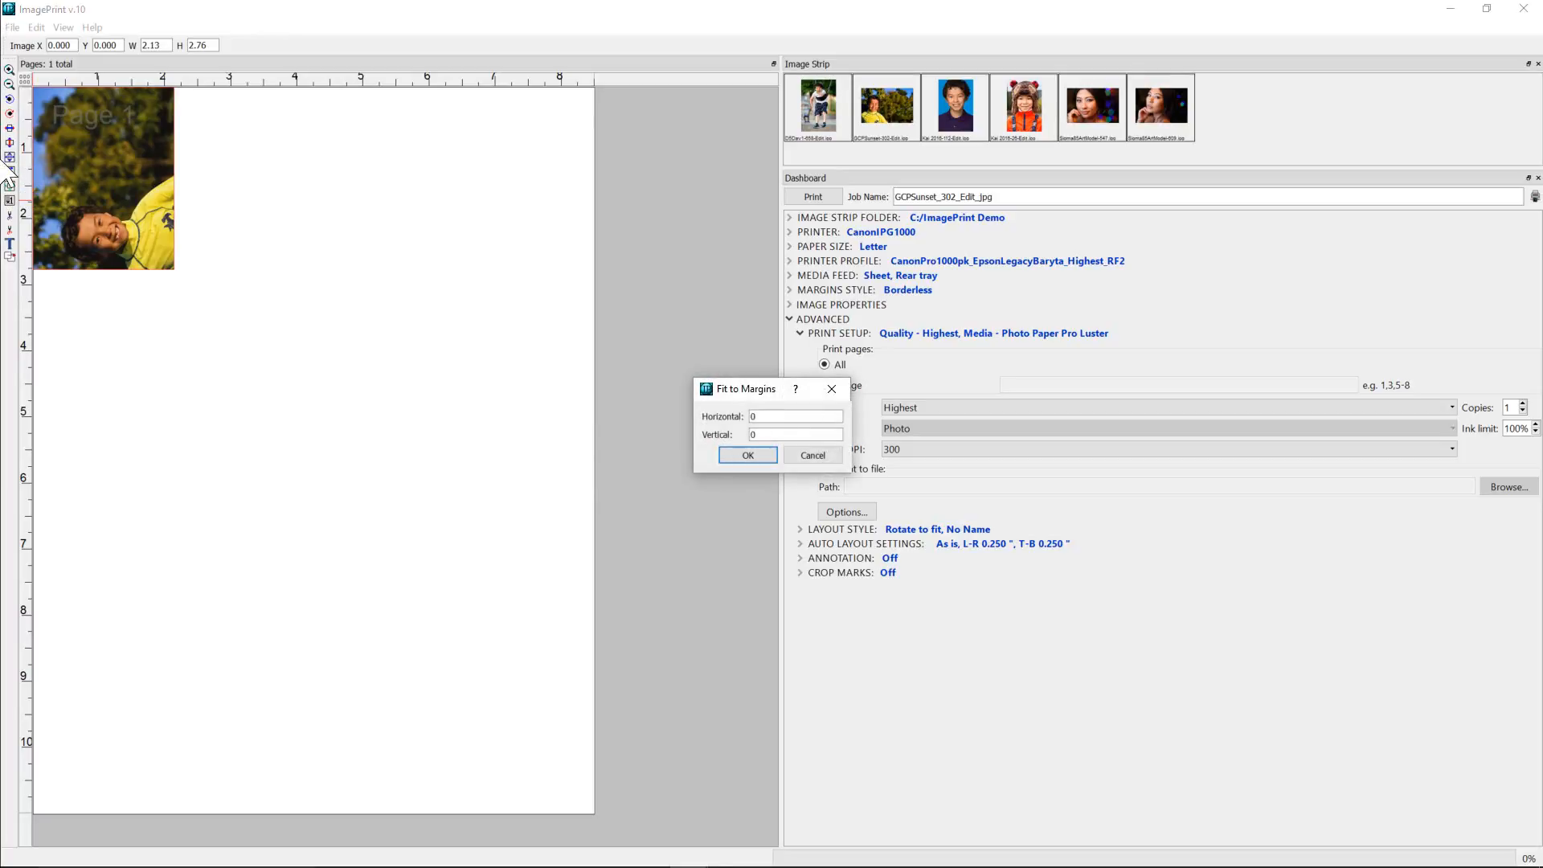
key("Return")
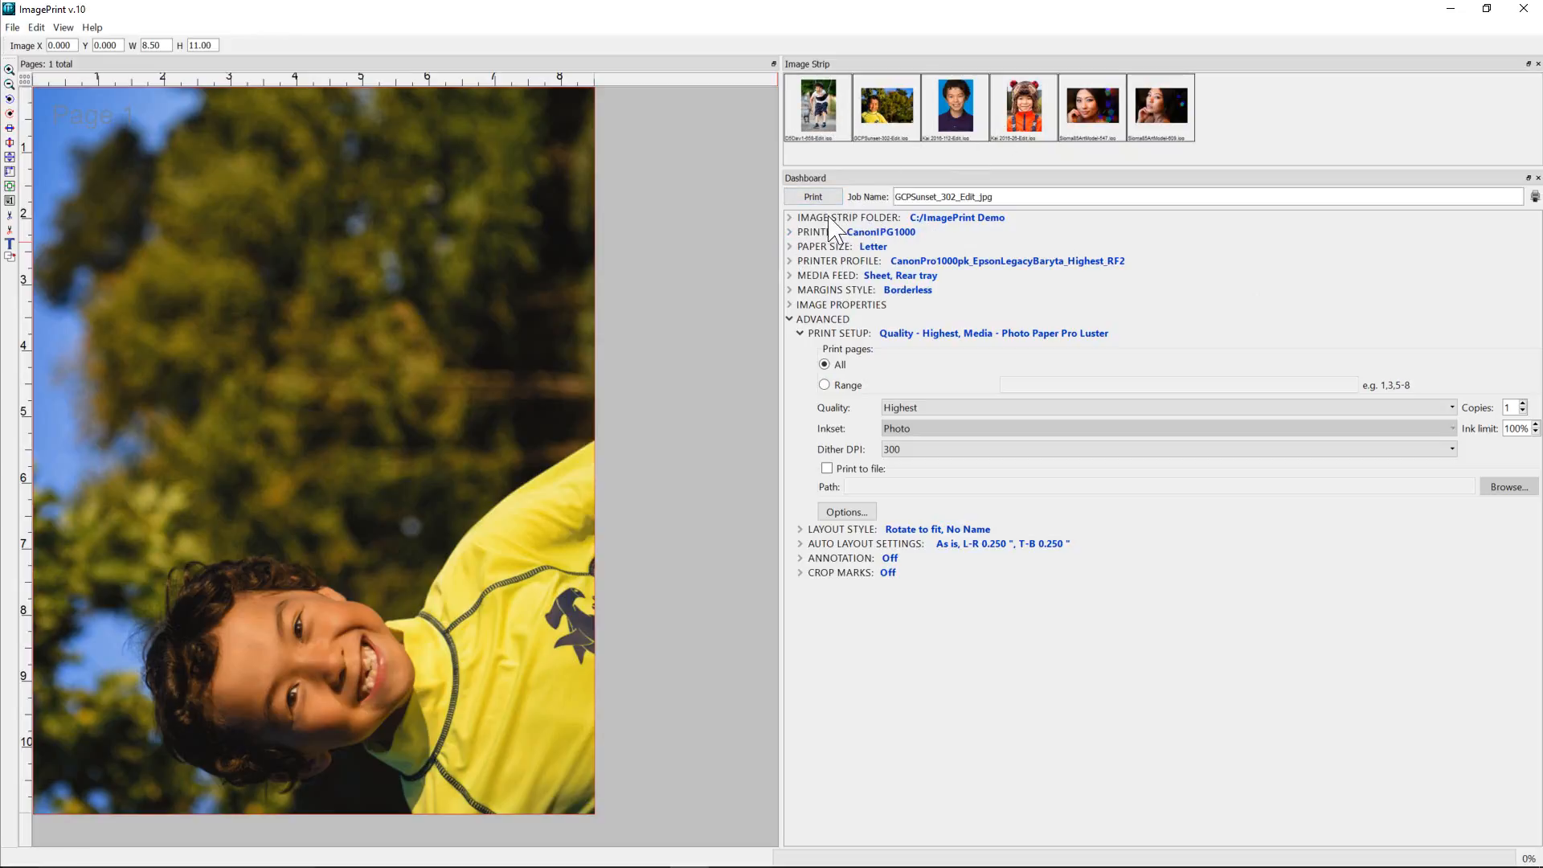
Review the image strip folder settings and the available paper sizes, and expand the printer profile settings.
left_click(790, 217)
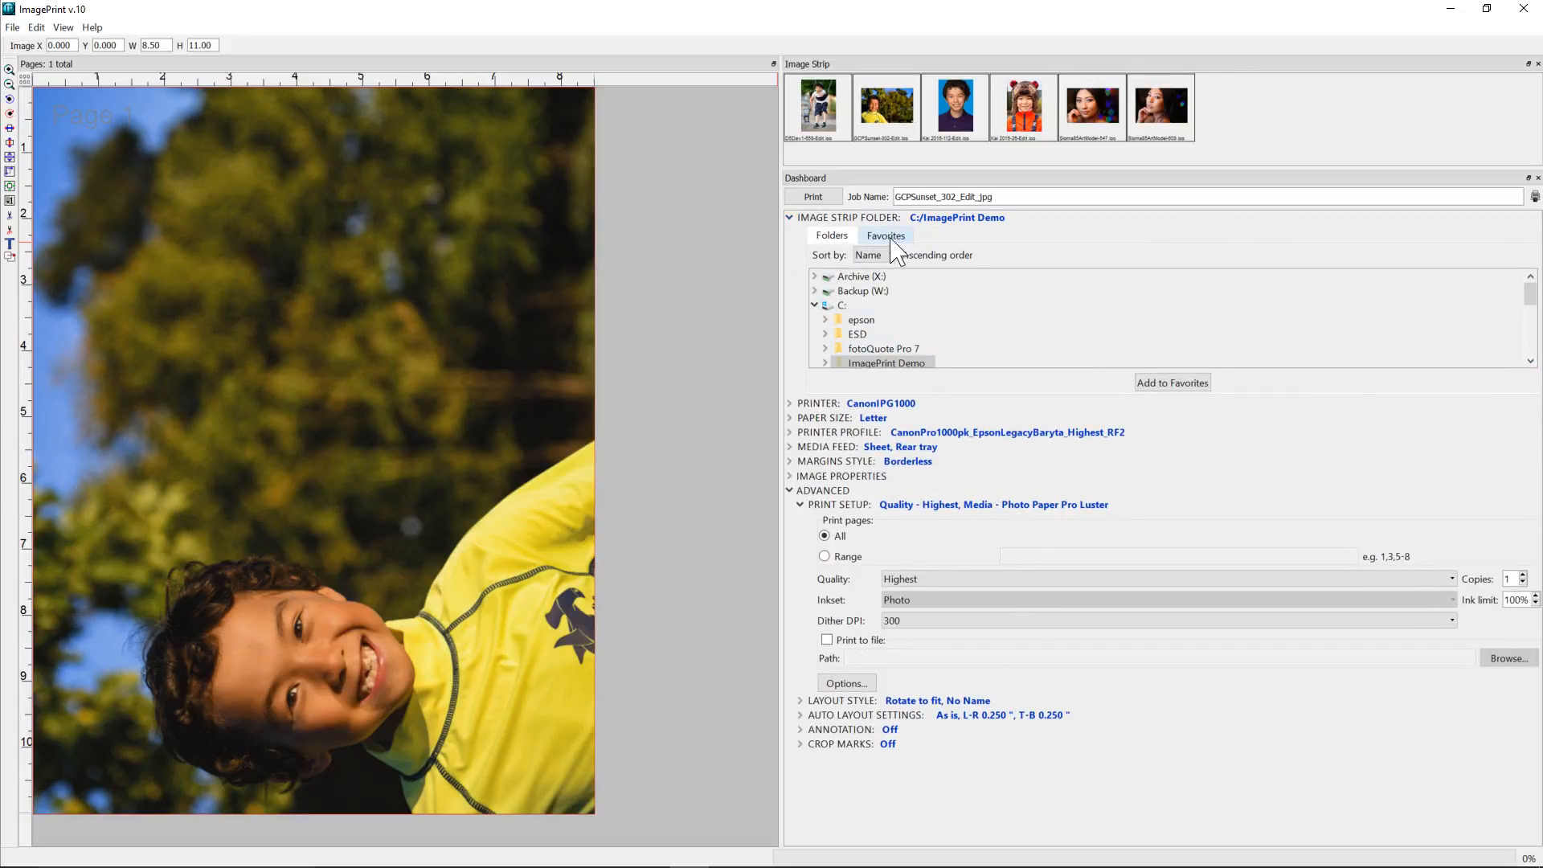
left_click(790, 222)
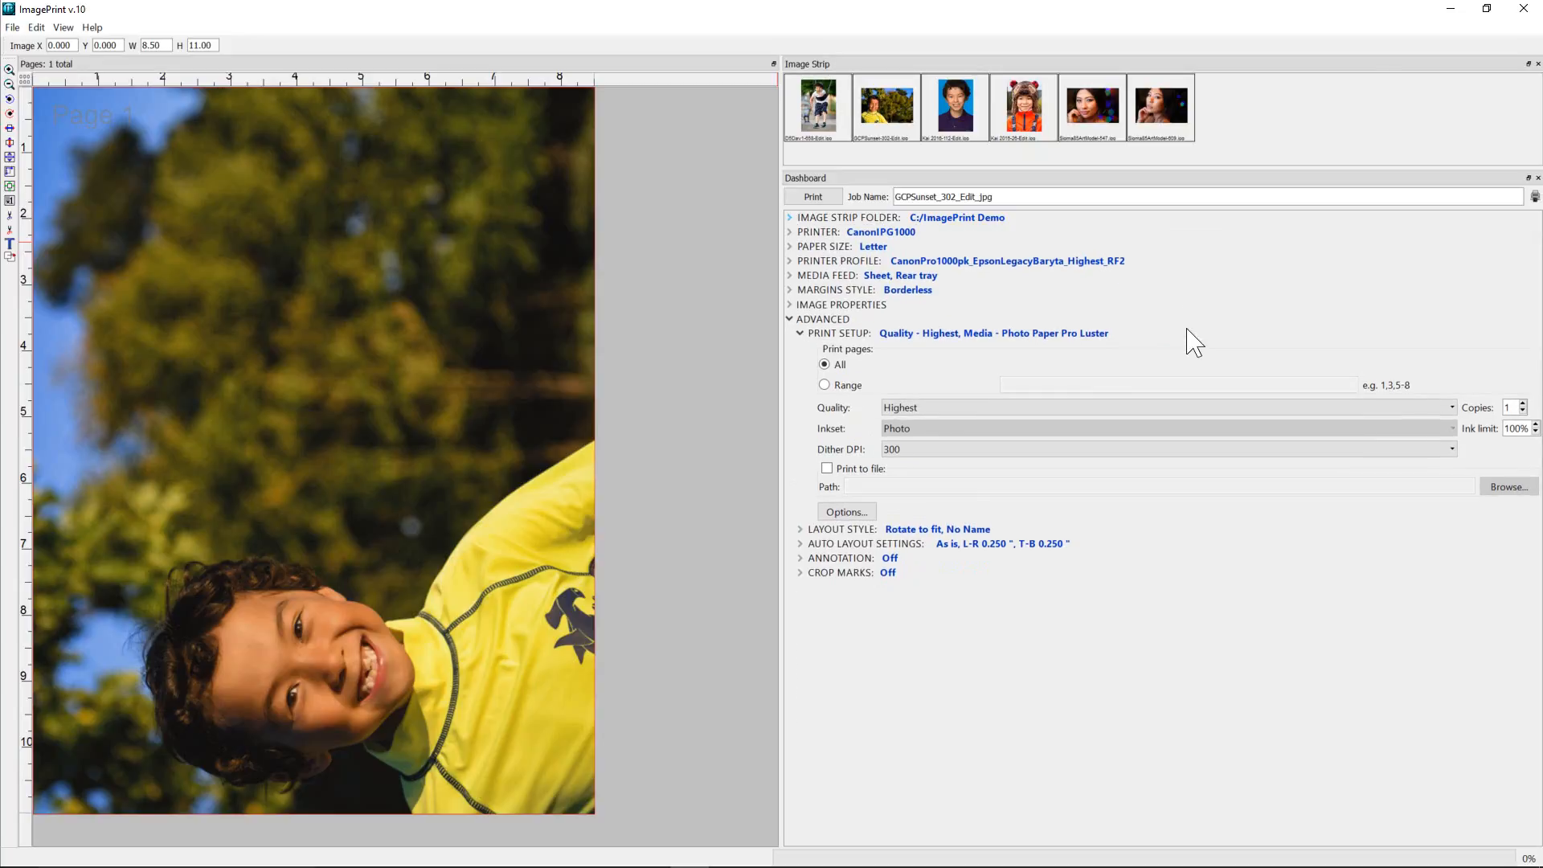
left_click(790, 259)
left_click(789, 247)
left_click(825, 260)
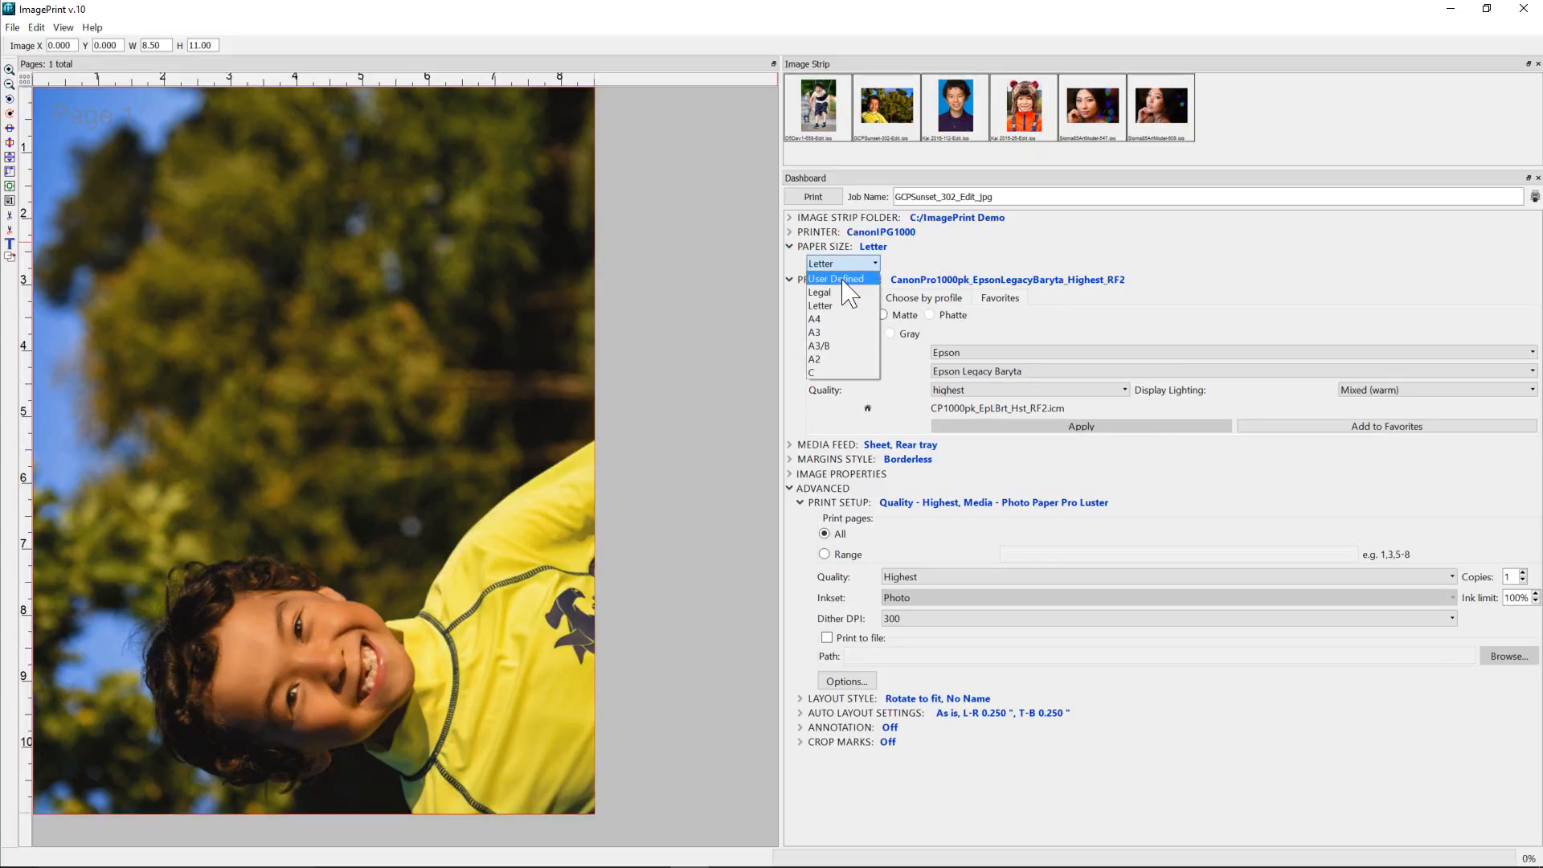
left_click(790, 247)
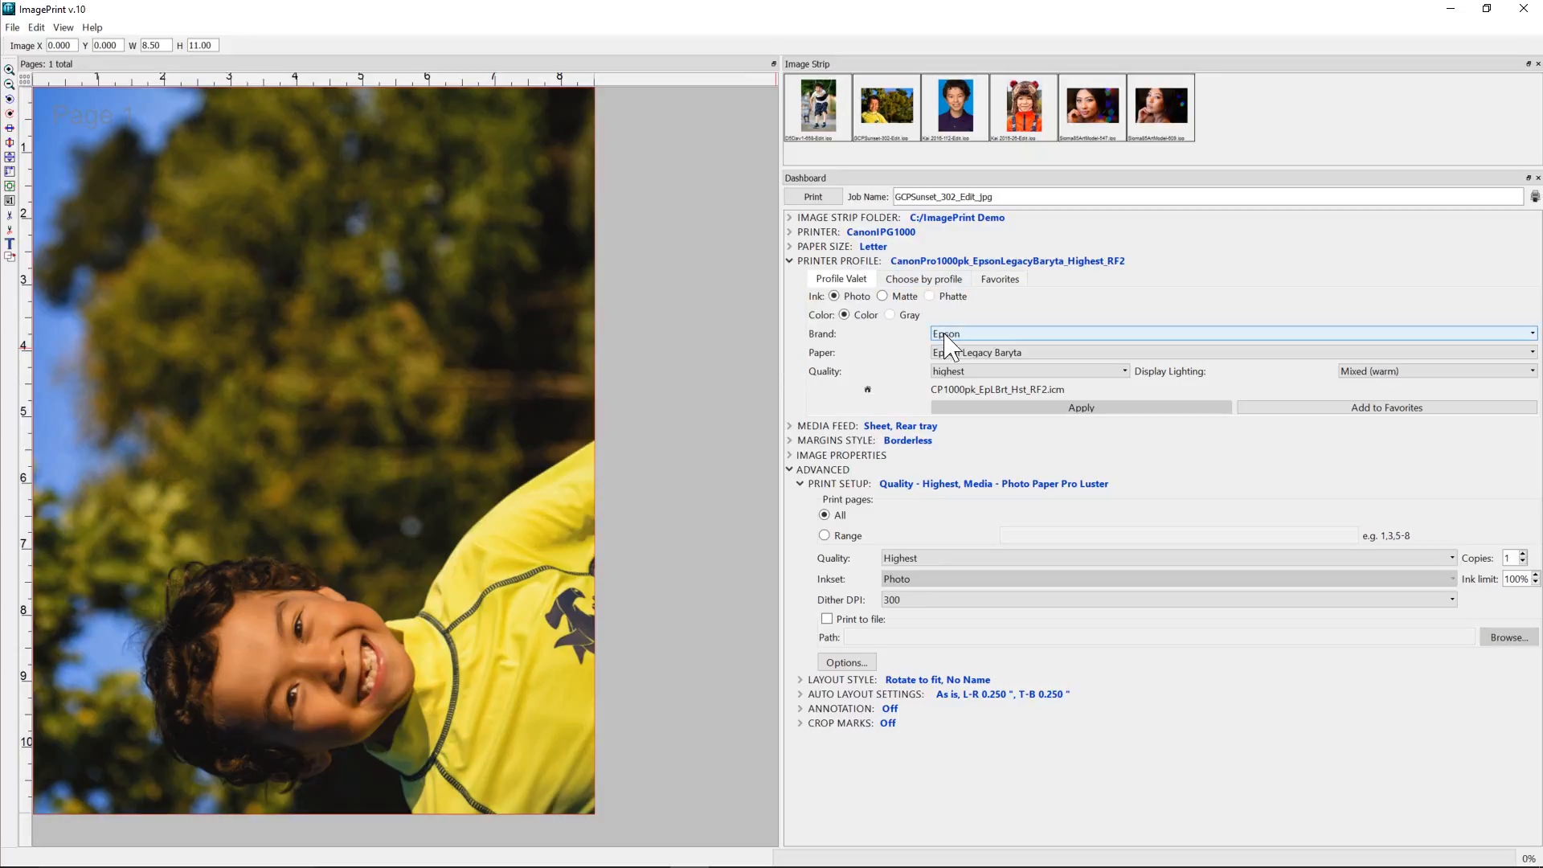
Set the printer profile's brand to RedRiver and its paper to RedRiver Arctic Polar Satin.
left_click(950, 353)
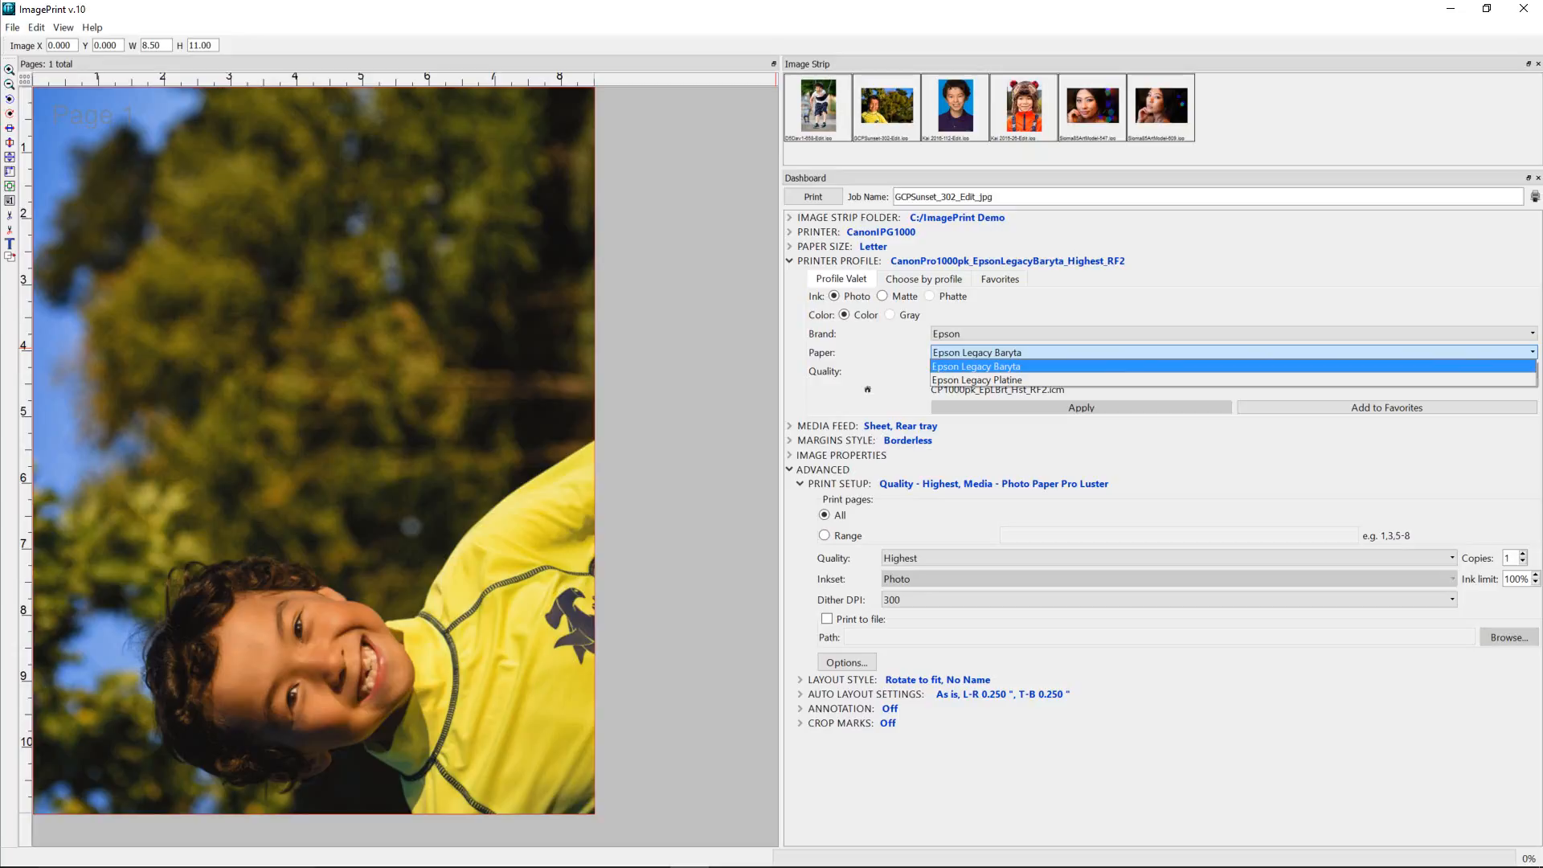
left_click(1014, 334)
left_click(1013, 334)
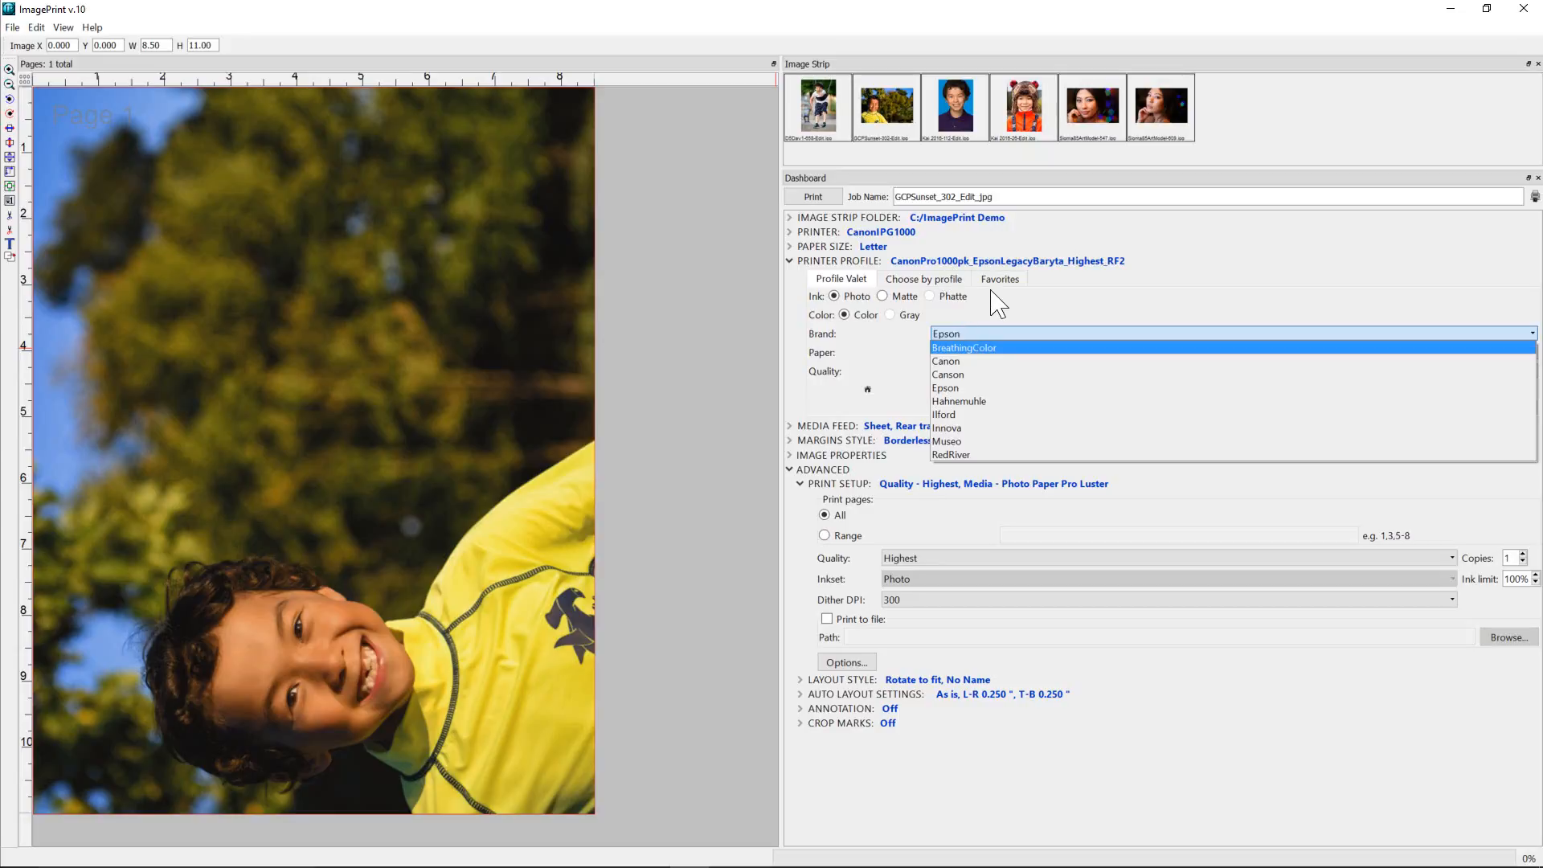
left_click(1059, 455)
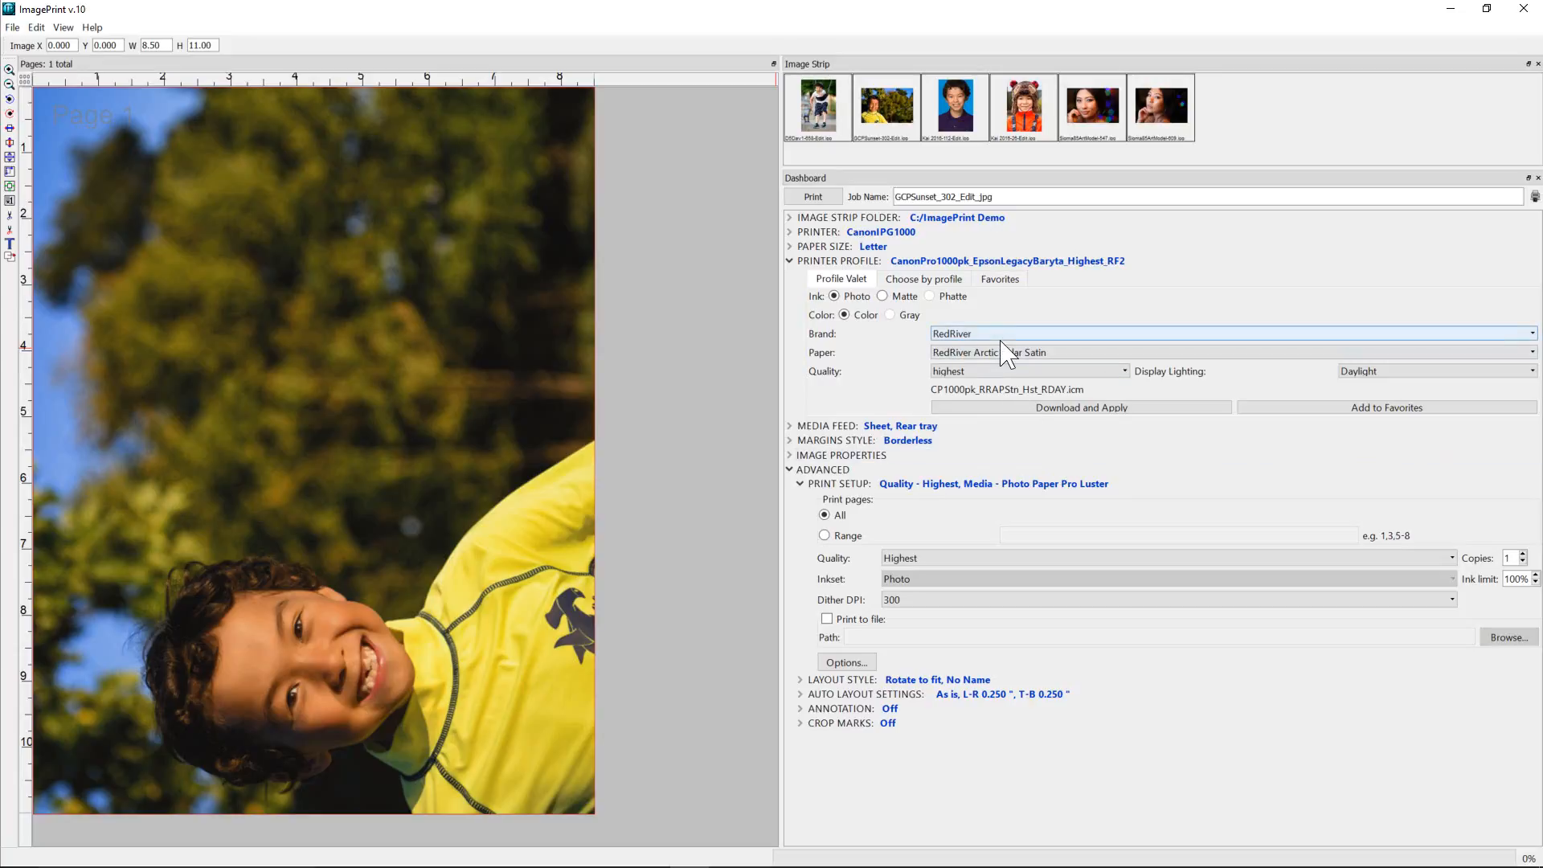
left_click(1022, 353)
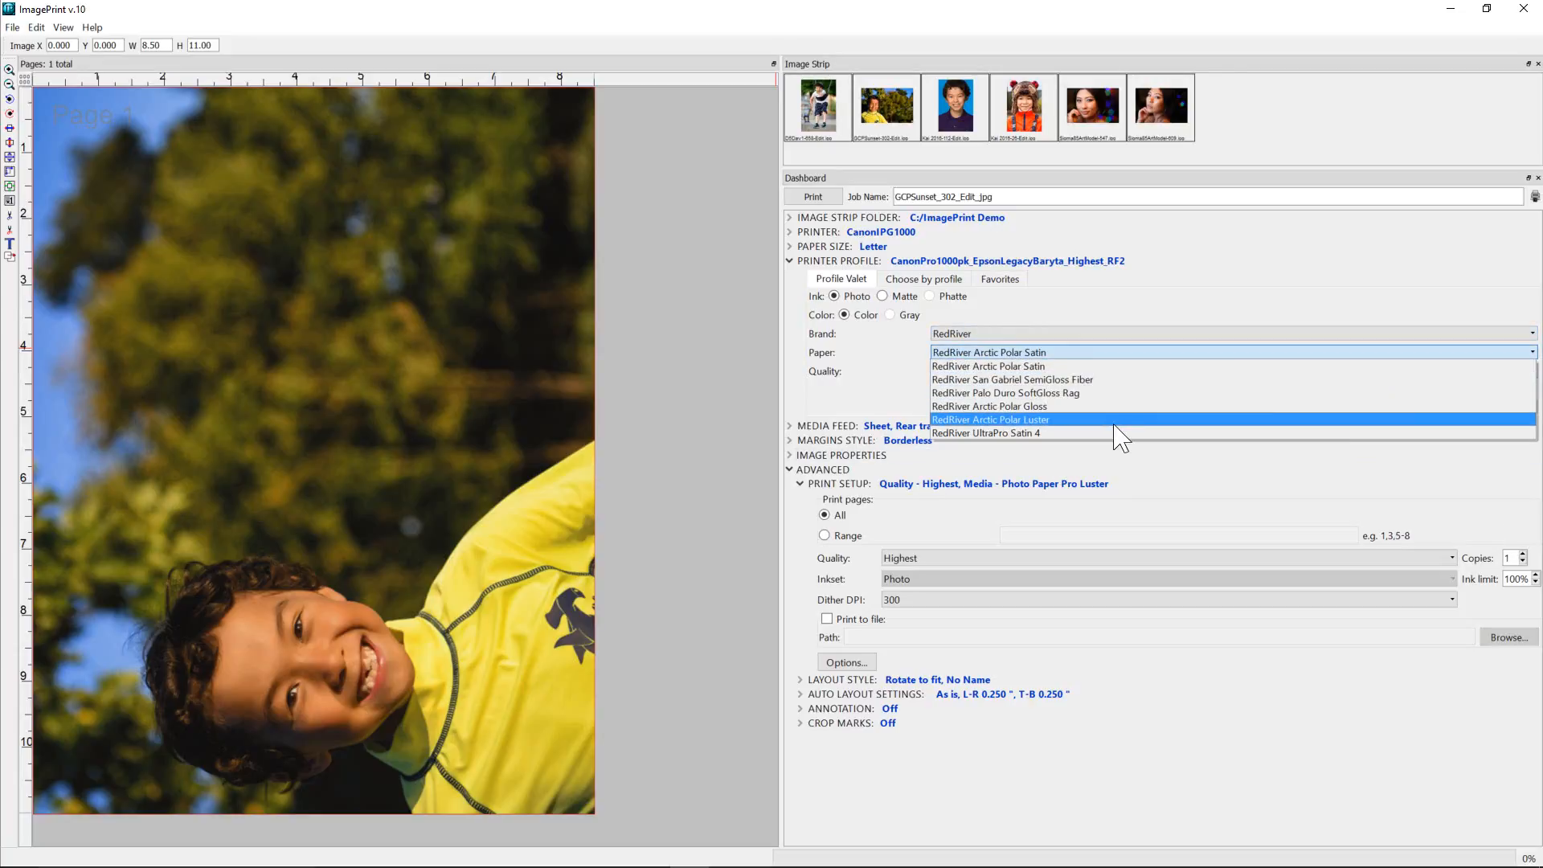
left_click(1115, 366)
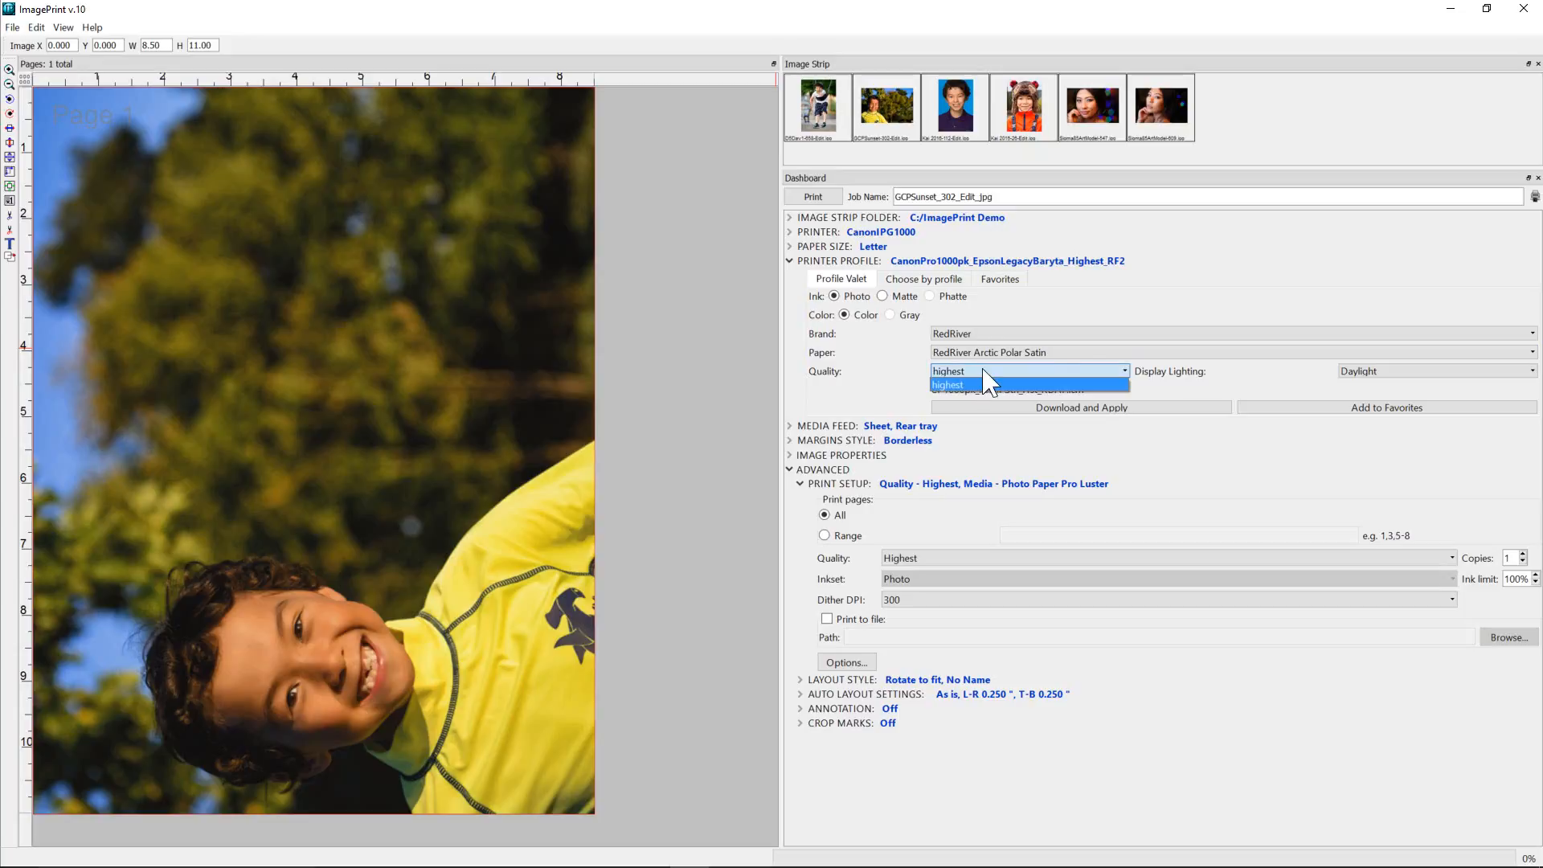
Set the display lighting to Mixed (warm), then download and apply the matching printer profile.
left_click(1499, 373)
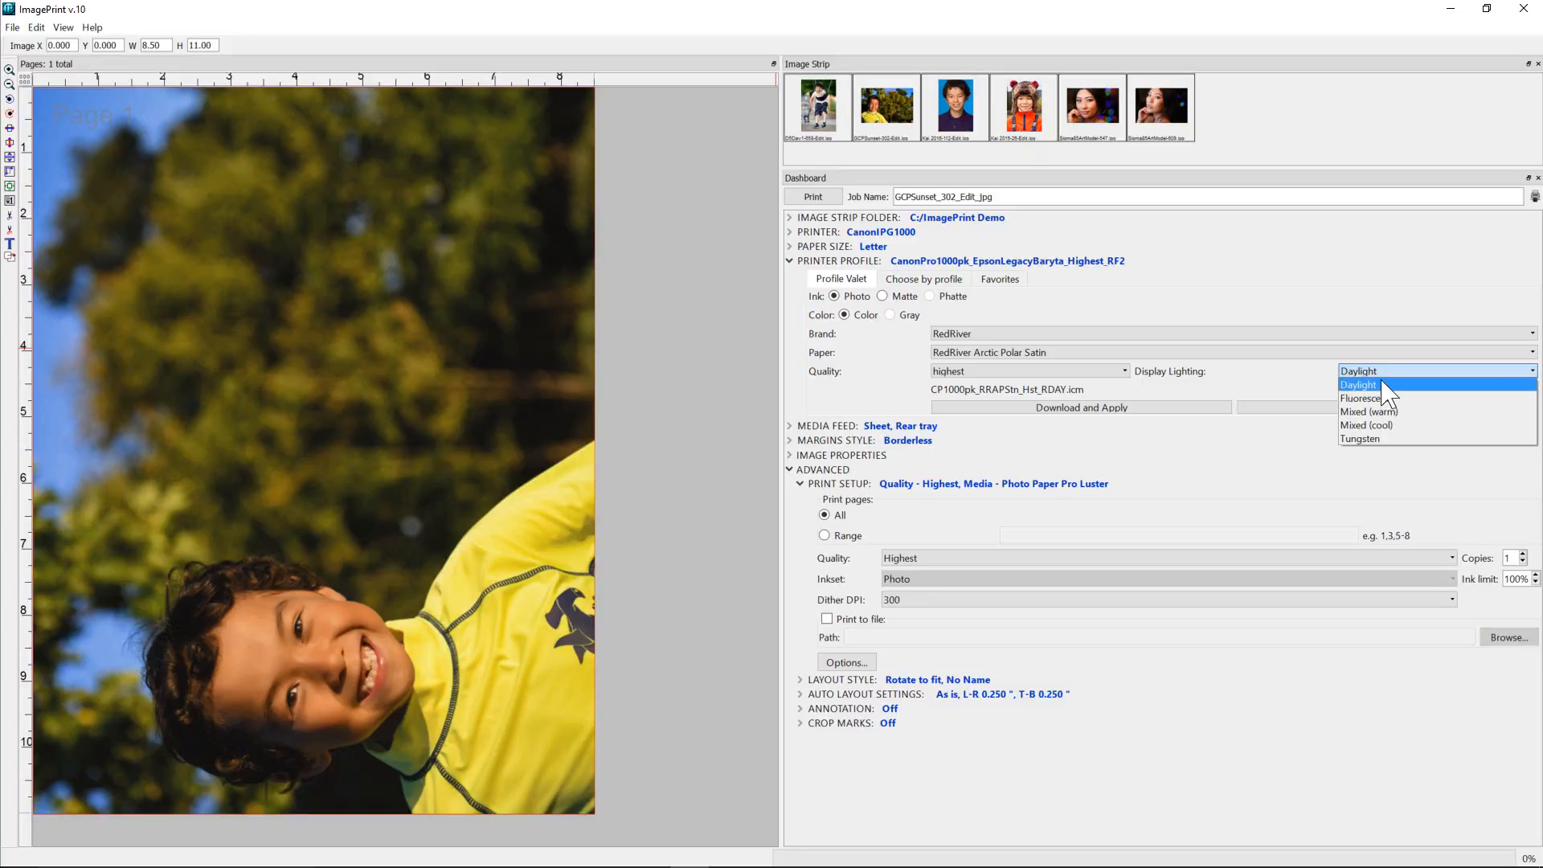
left_click(1384, 411)
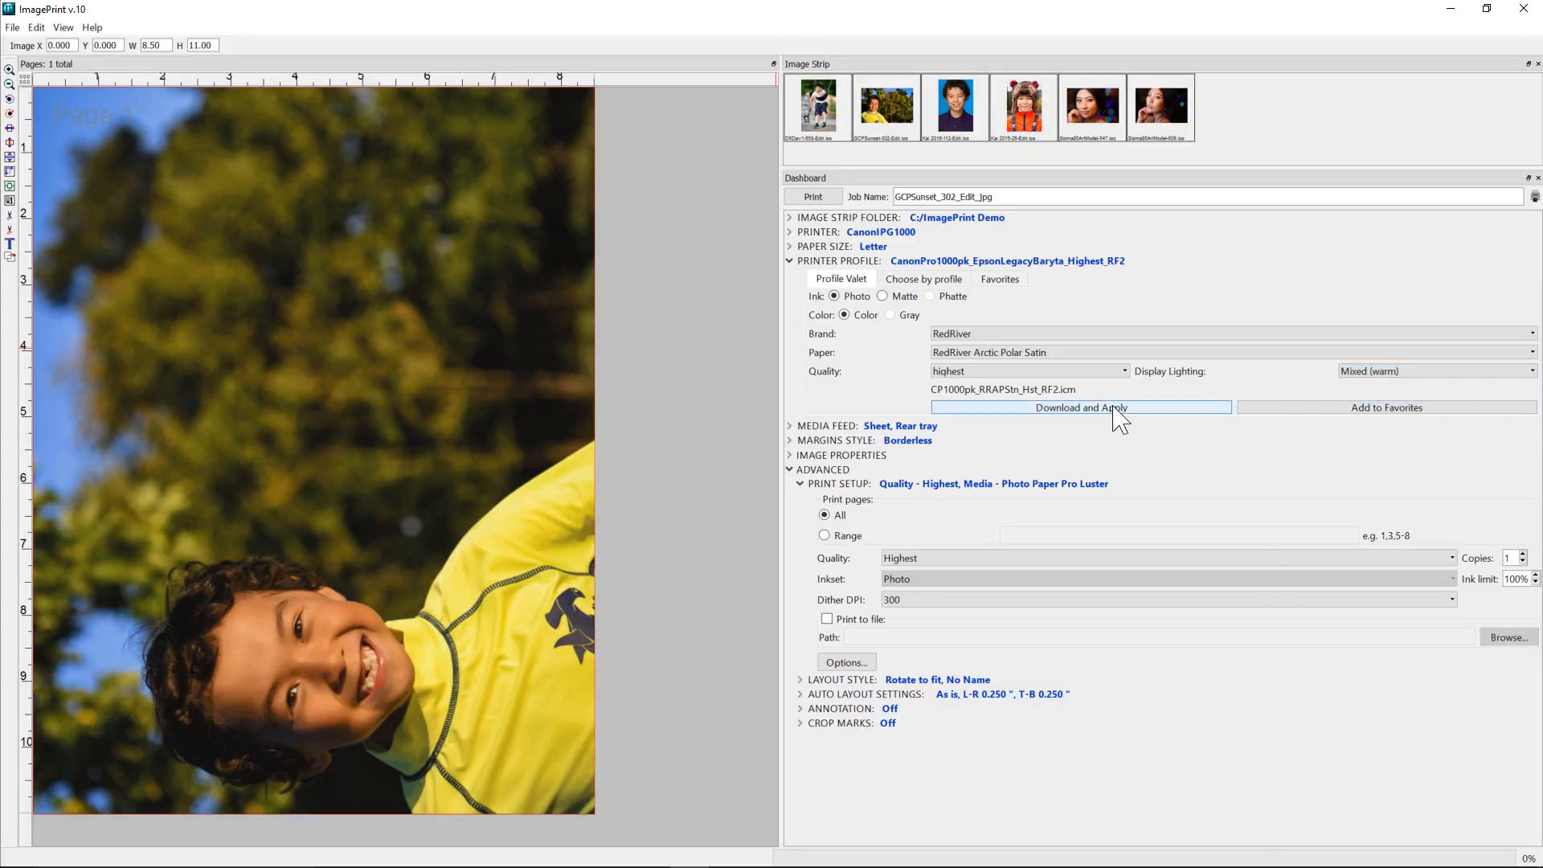
left_click(1044, 407)
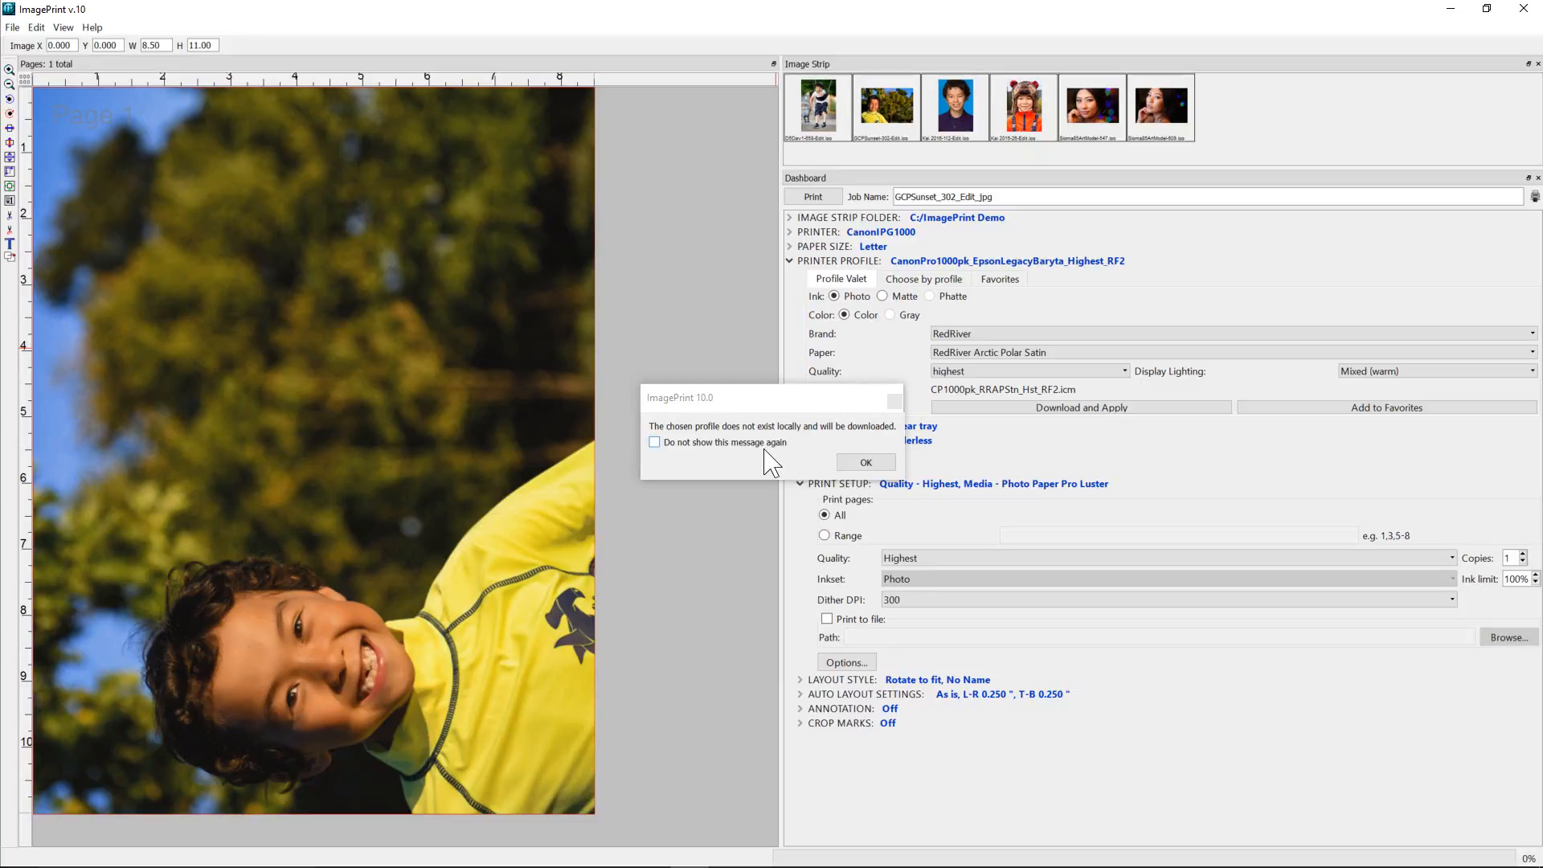
left_click(849, 461)
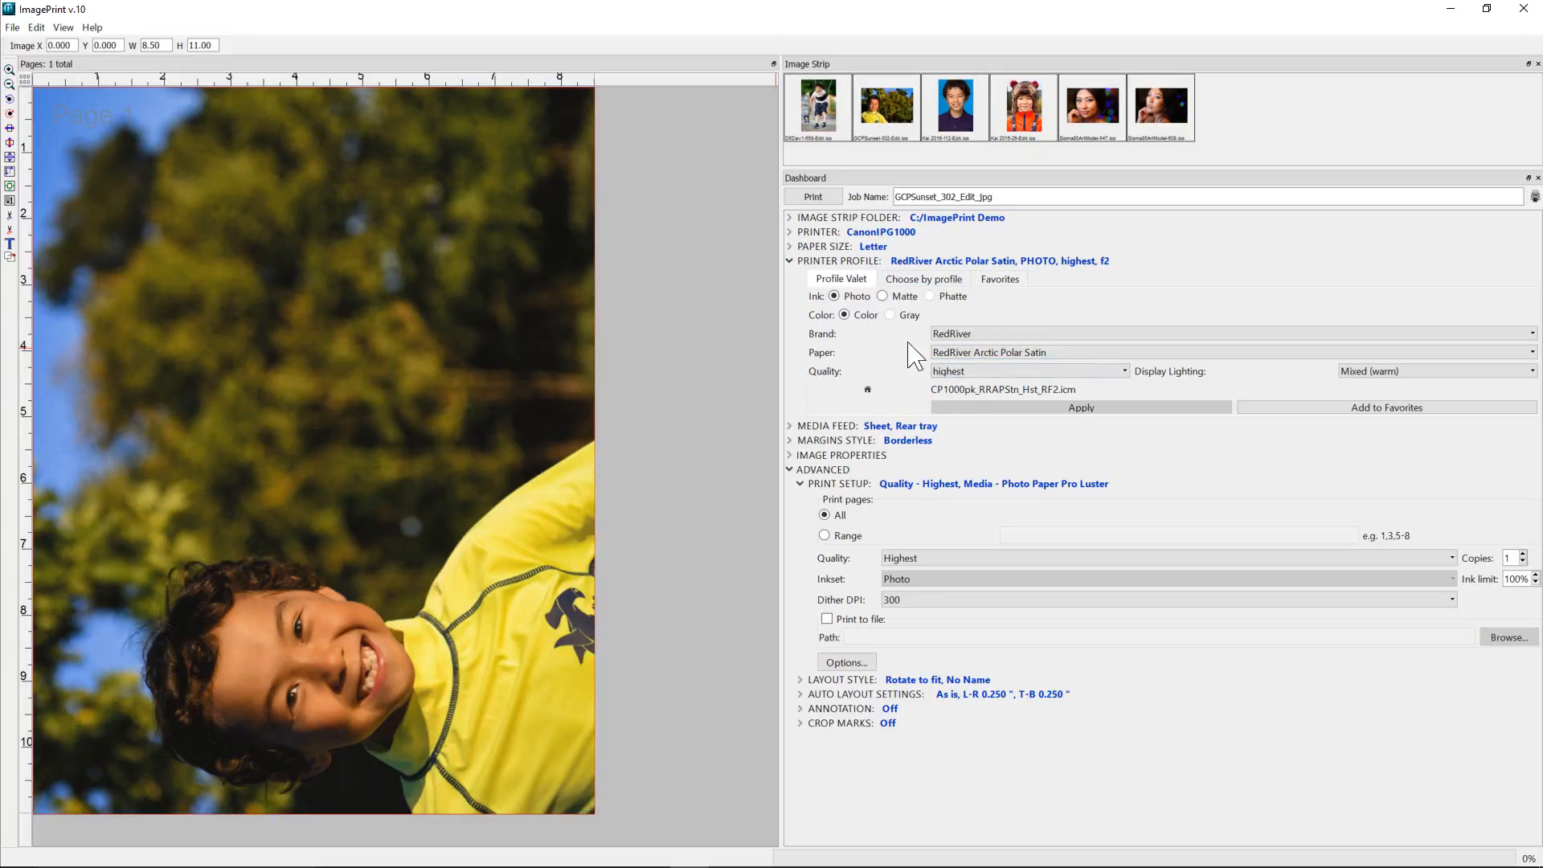
Review the image properties and the paper type choices in the print setup options.
left_click(851, 455)
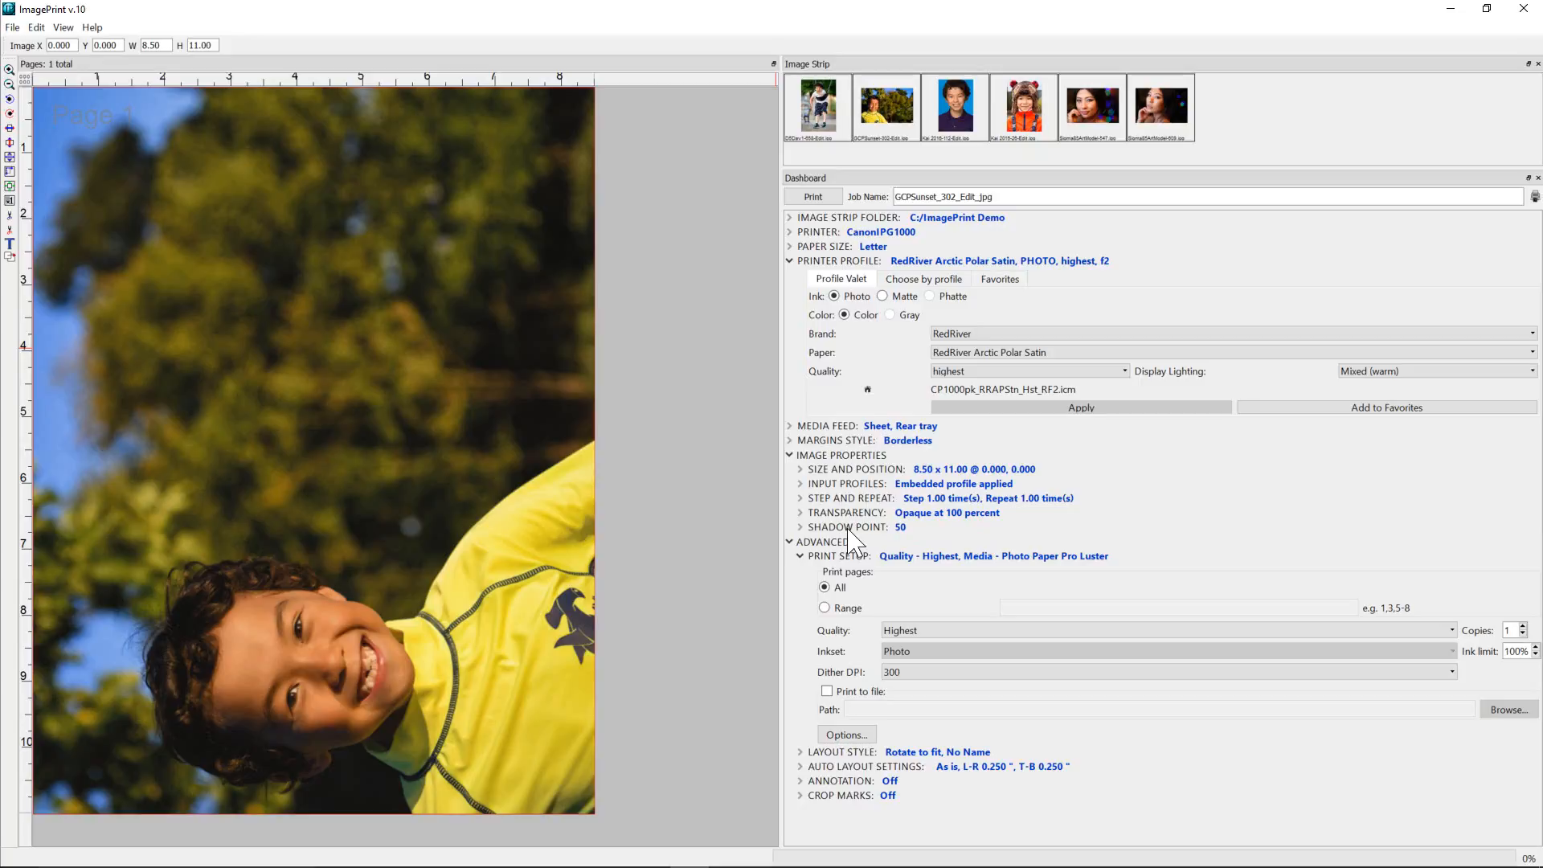
left_click(792, 456)
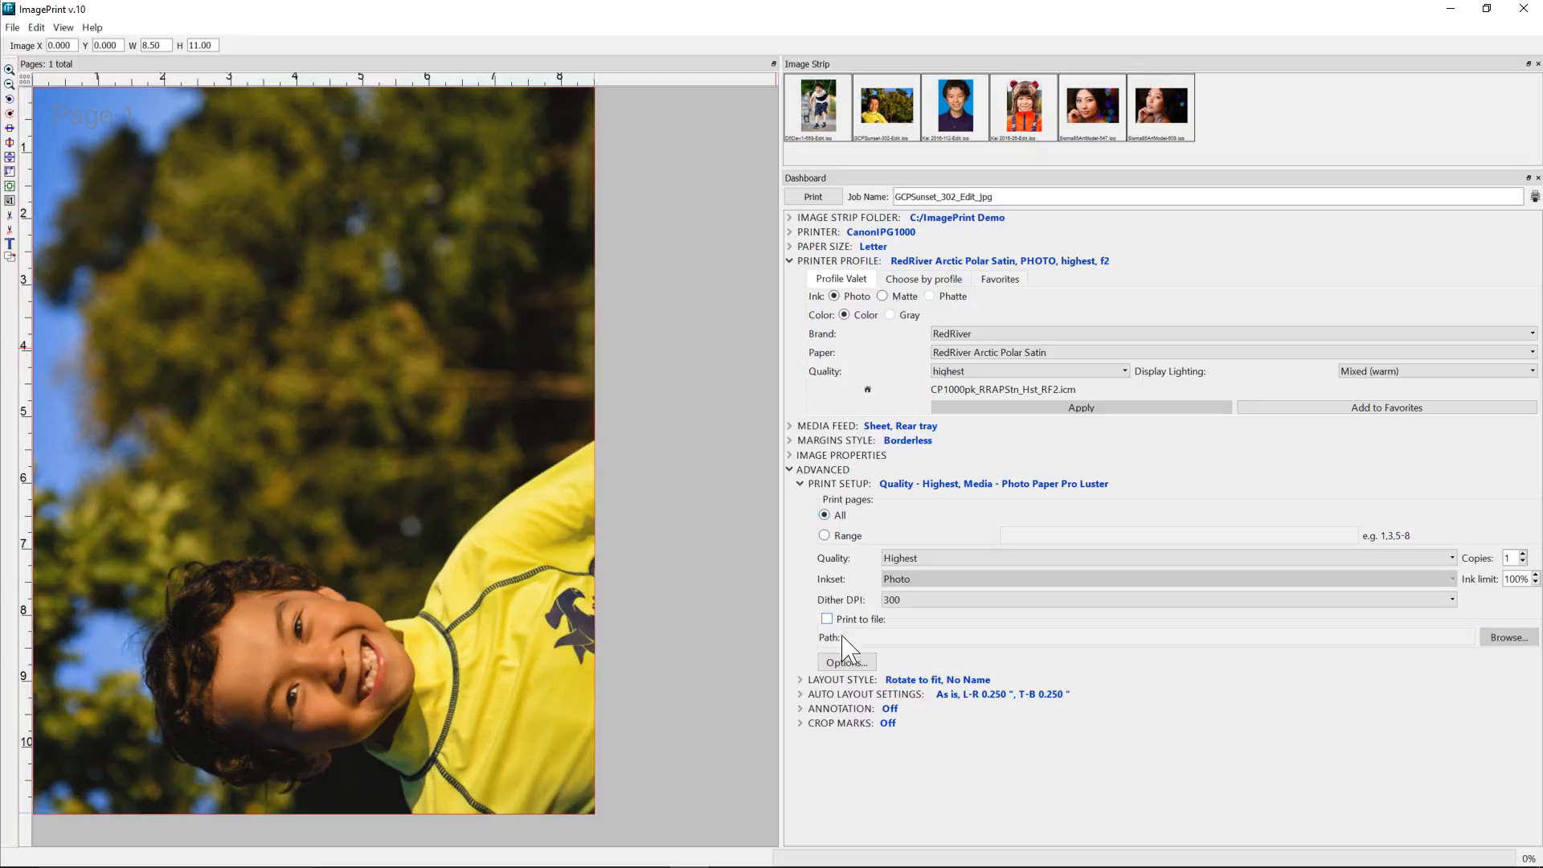
left_click(846, 662)
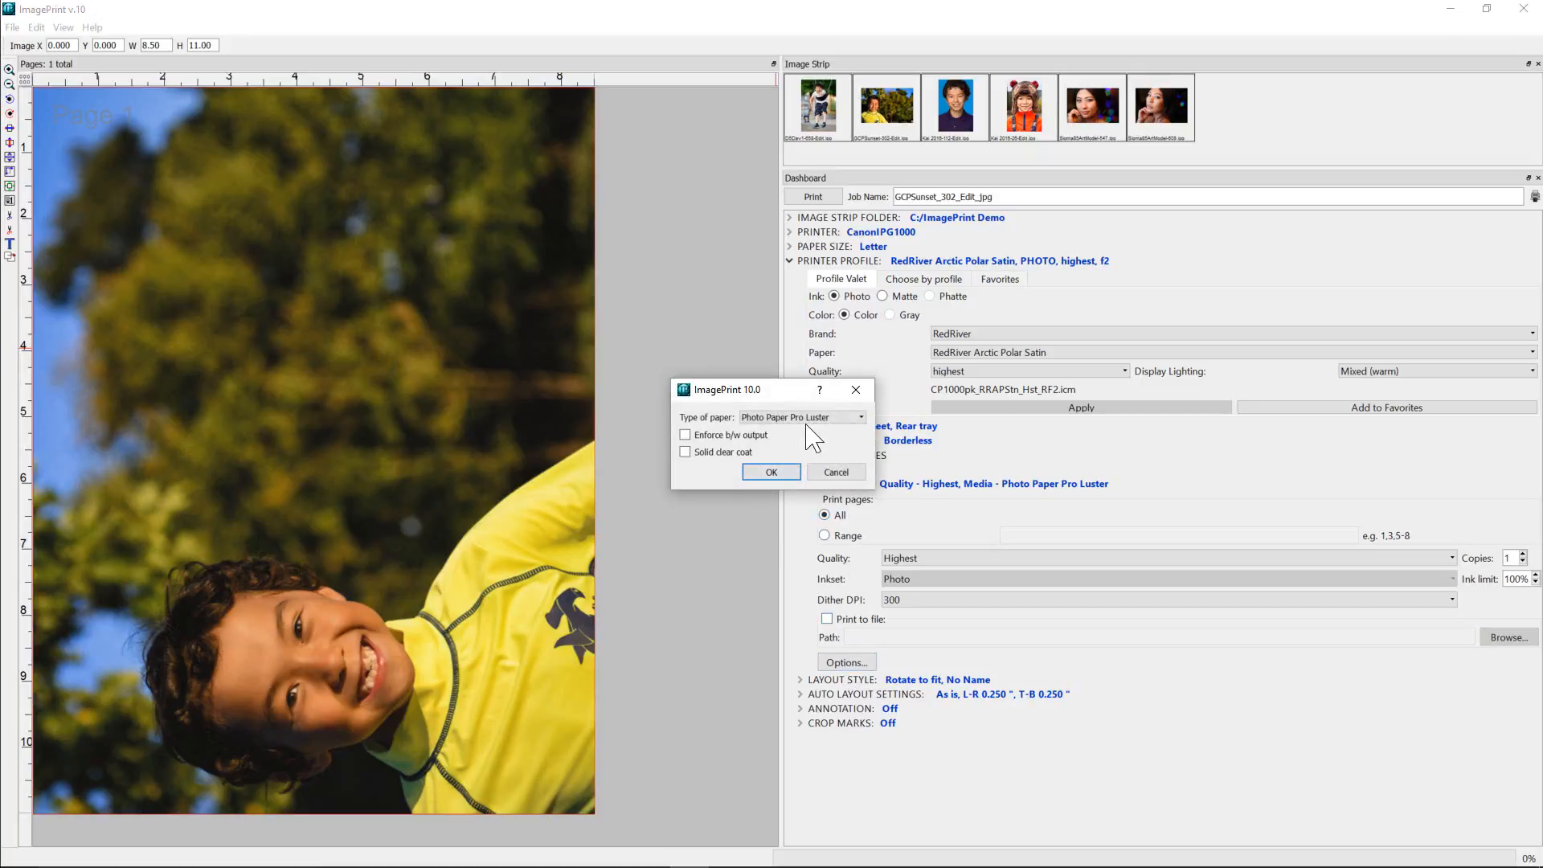
left_click(831, 417)
left_click(696, 474)
key("Return")
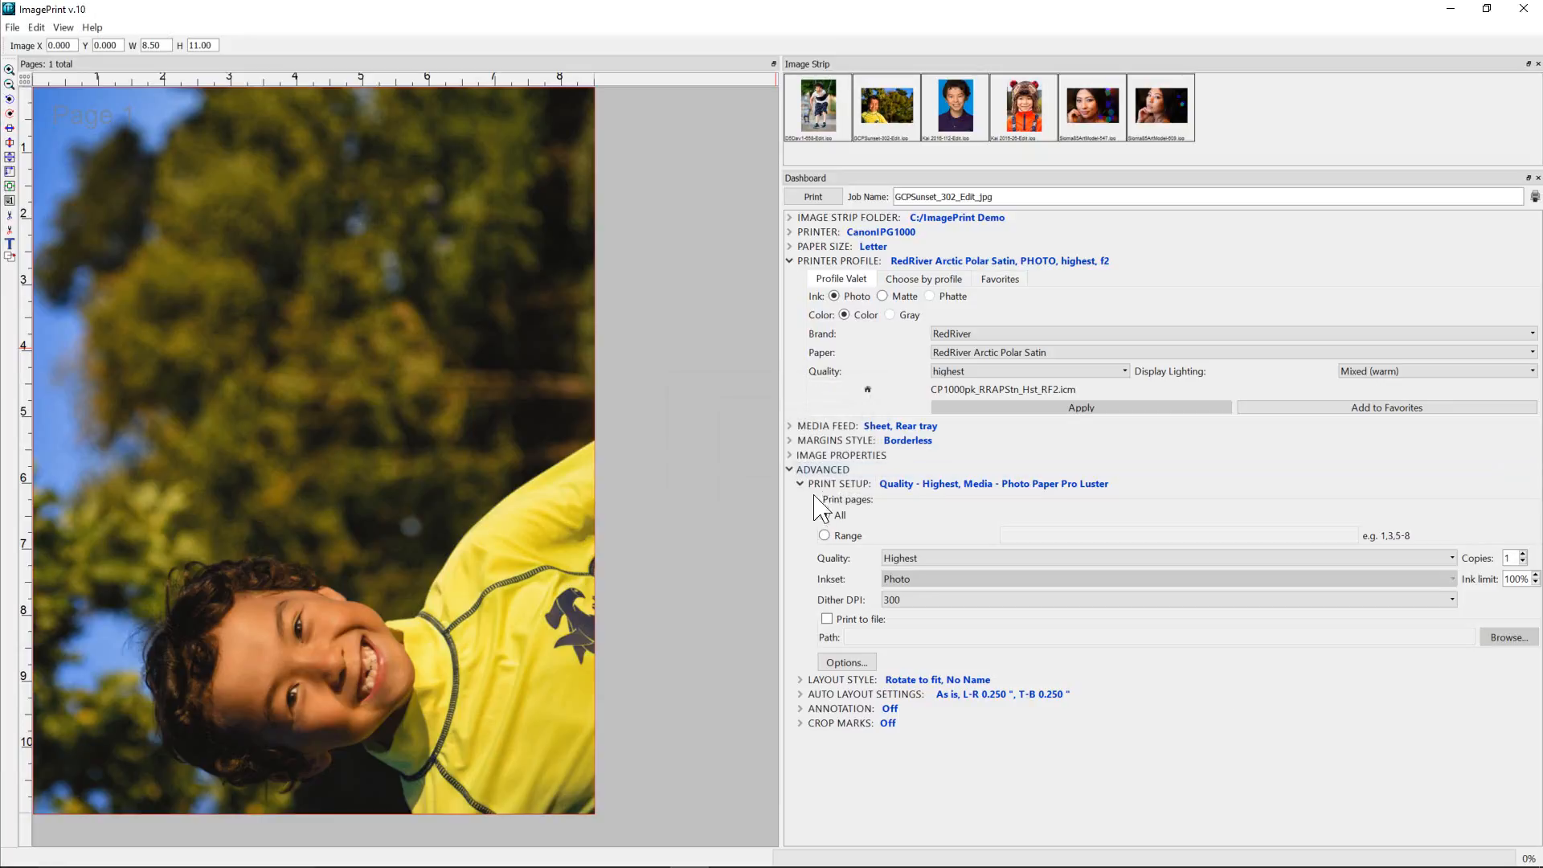
Check the layout style settings under the advanced options and look over the available file commands.
left_click(799, 678)
left_click(799, 679)
left_click(12, 27)
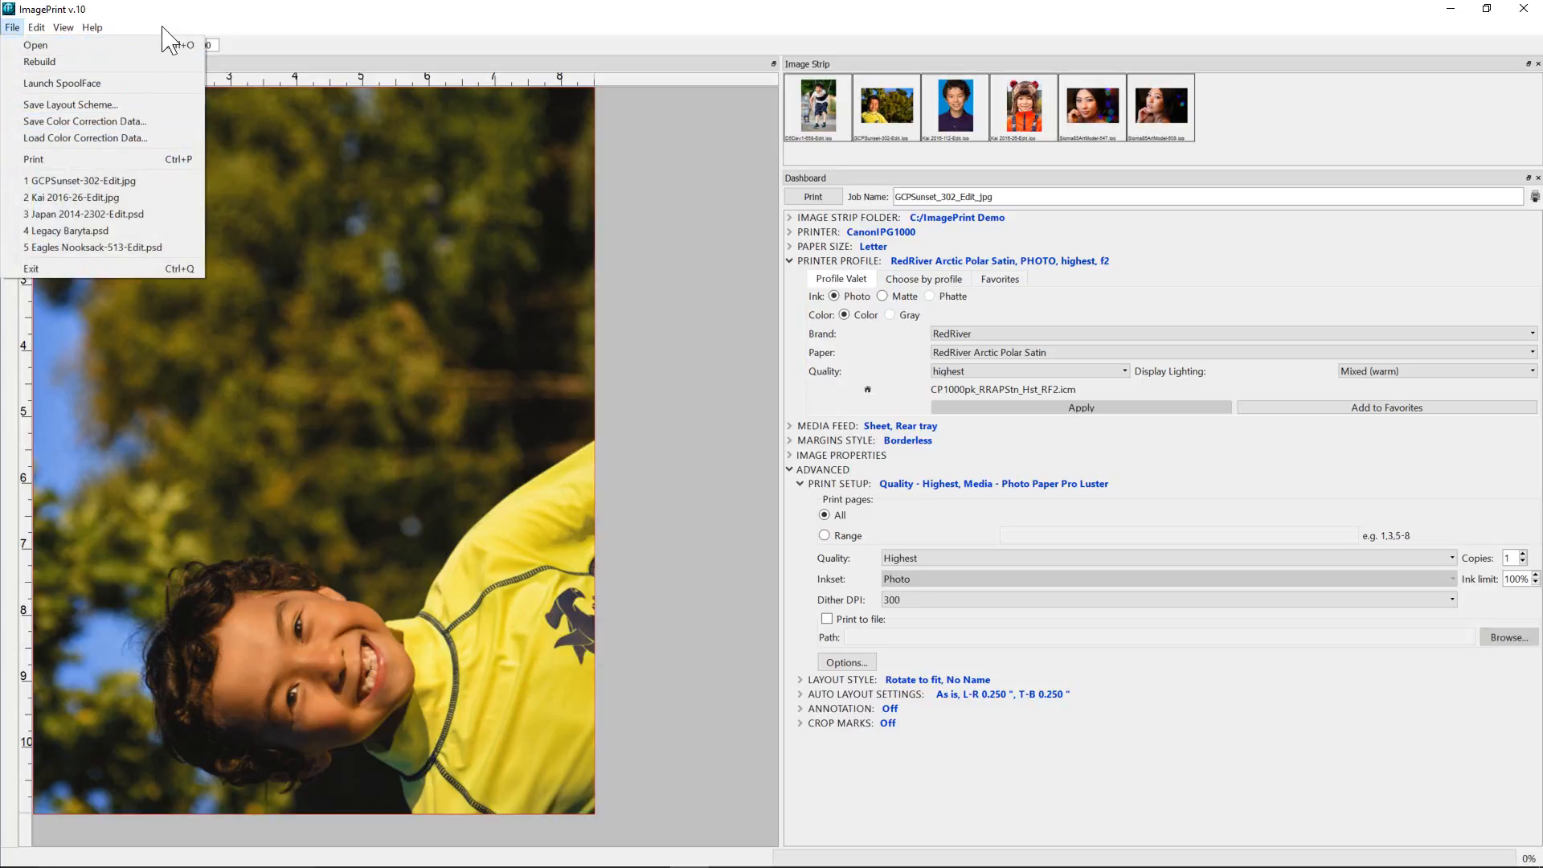
left_click(251, 26)
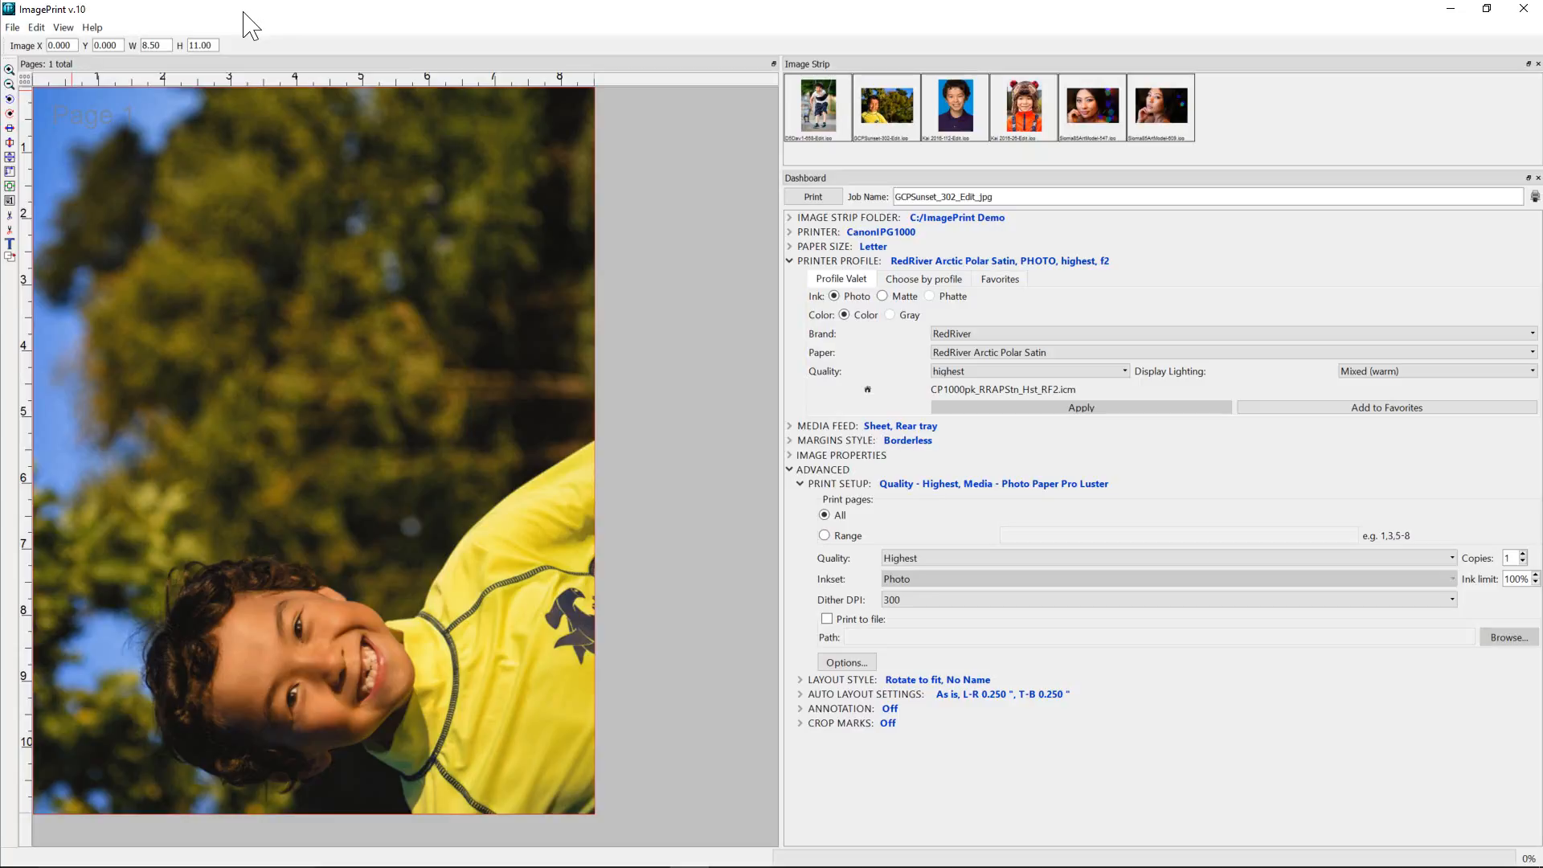
Launch SpoolFace to view the printer's active jobs, saved jobs and log, and close it again.
left_click(12, 27)
left_click(29, 84)
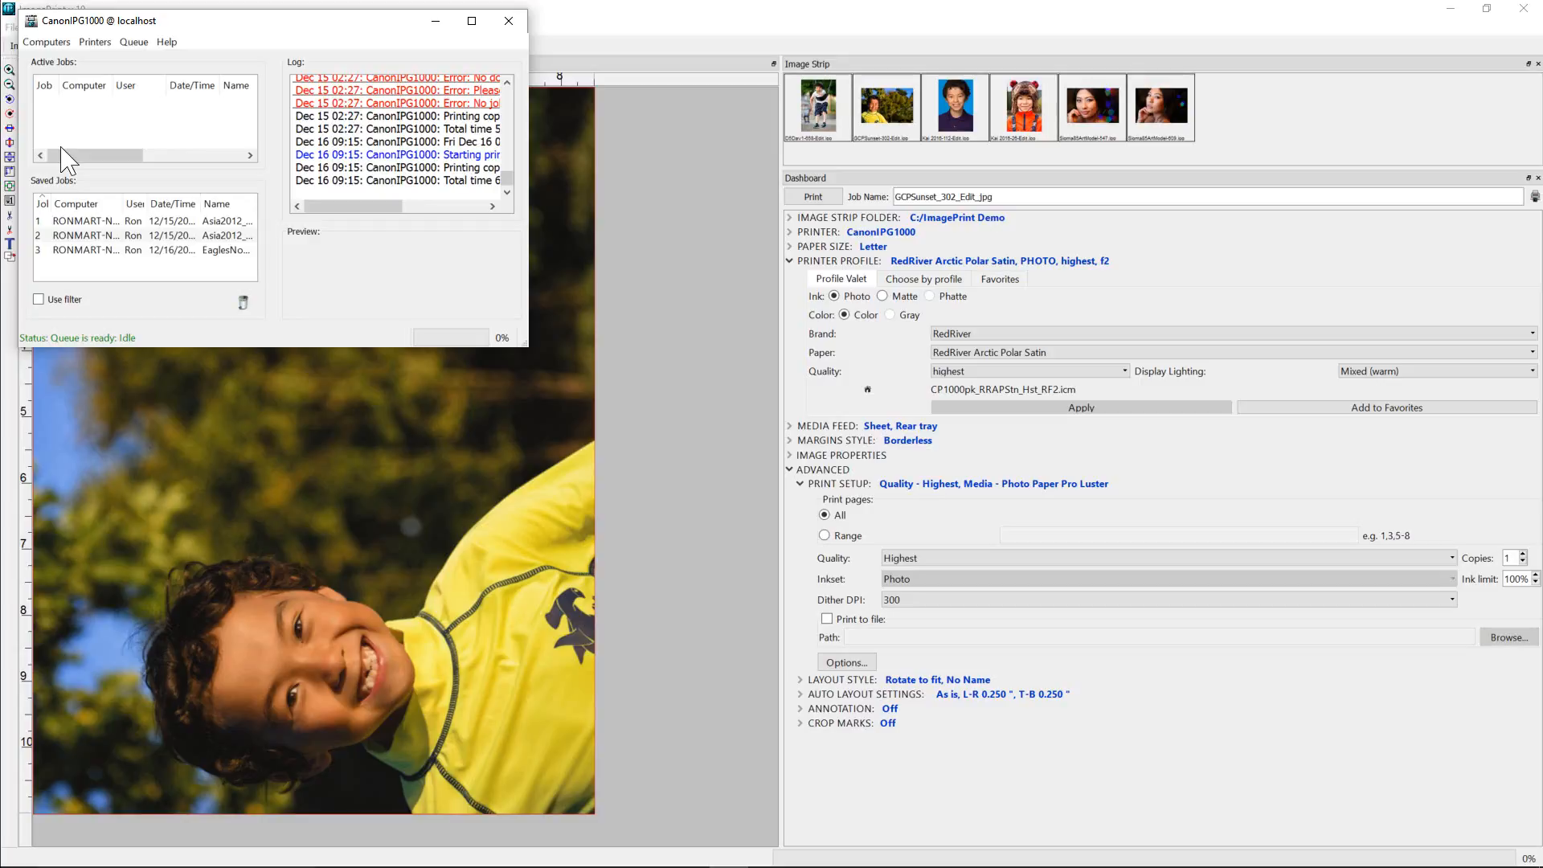
left_click(514, 25)
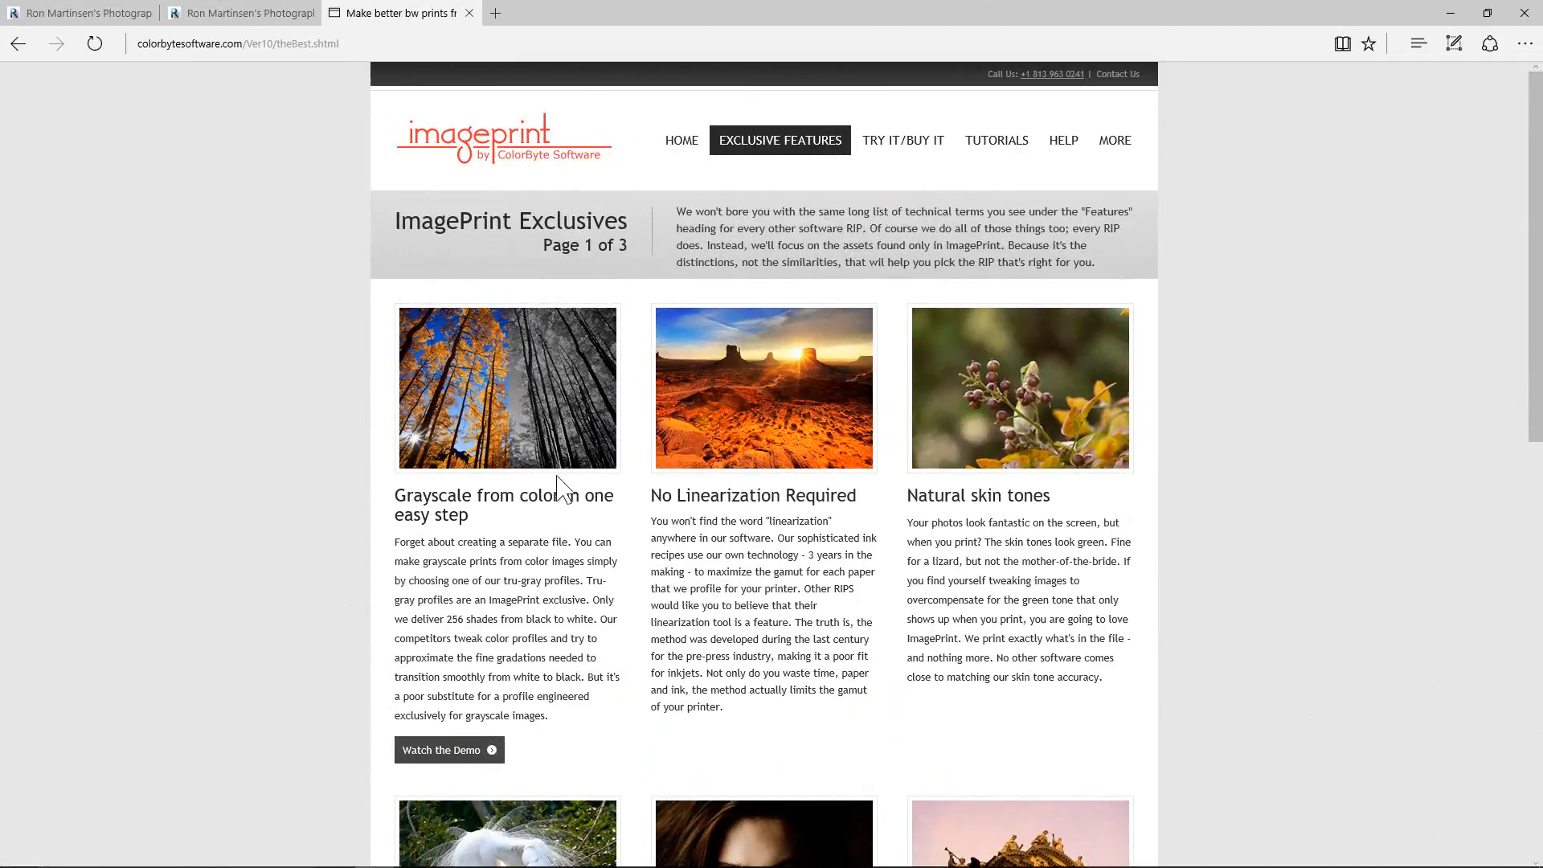
In the web browser, read through page 1 of the ImagePrint Exclusives features on colorbytesoftware.com.
scroll(716, 377, "down", 3)
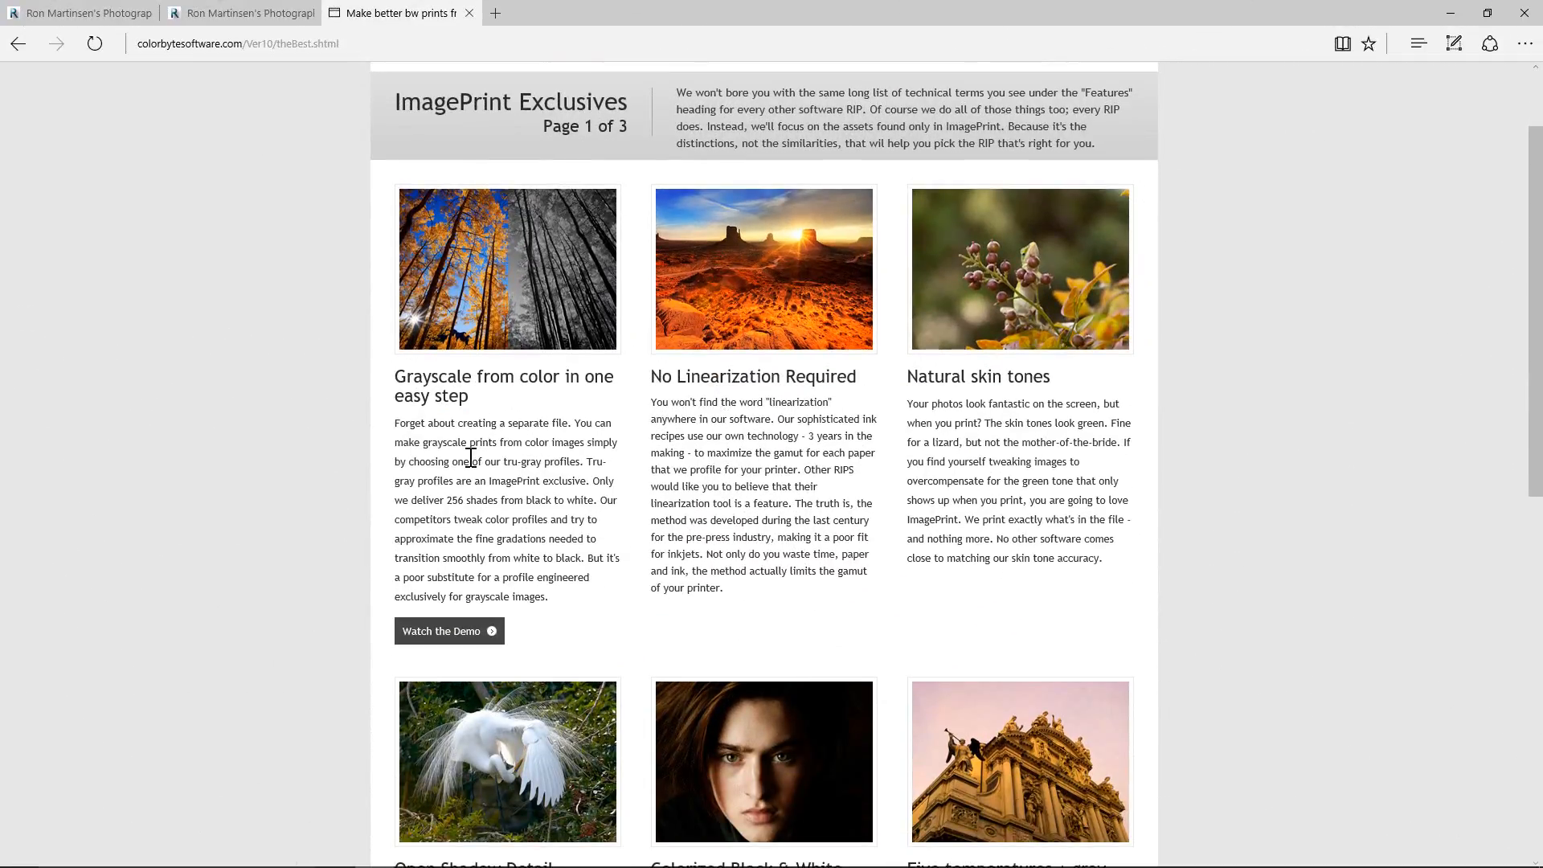
scroll(466, 453, "down", 1)
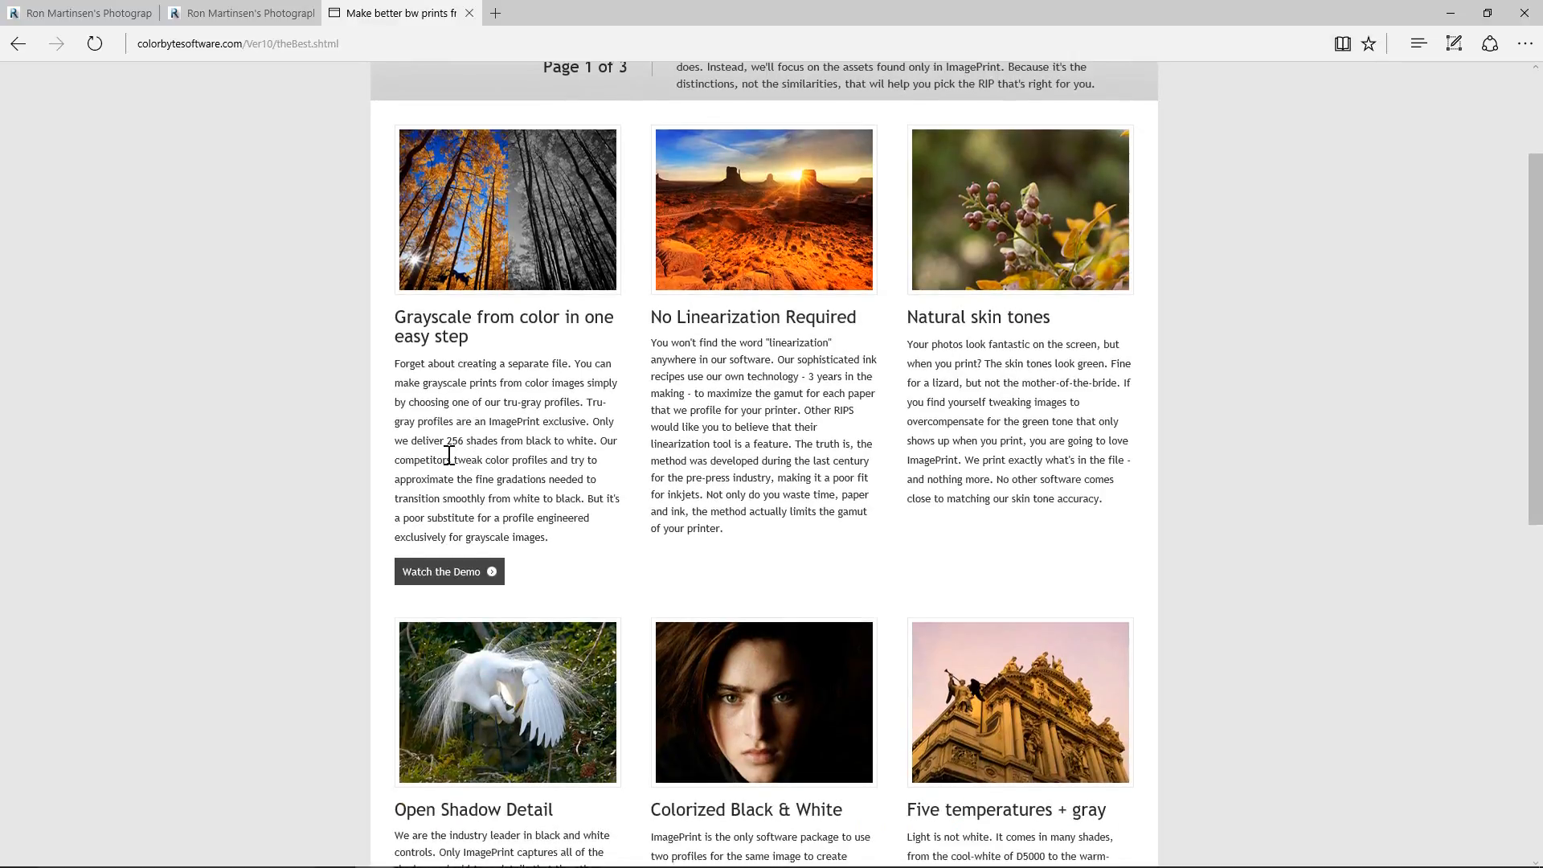
scroll(449, 455, "down", 1)
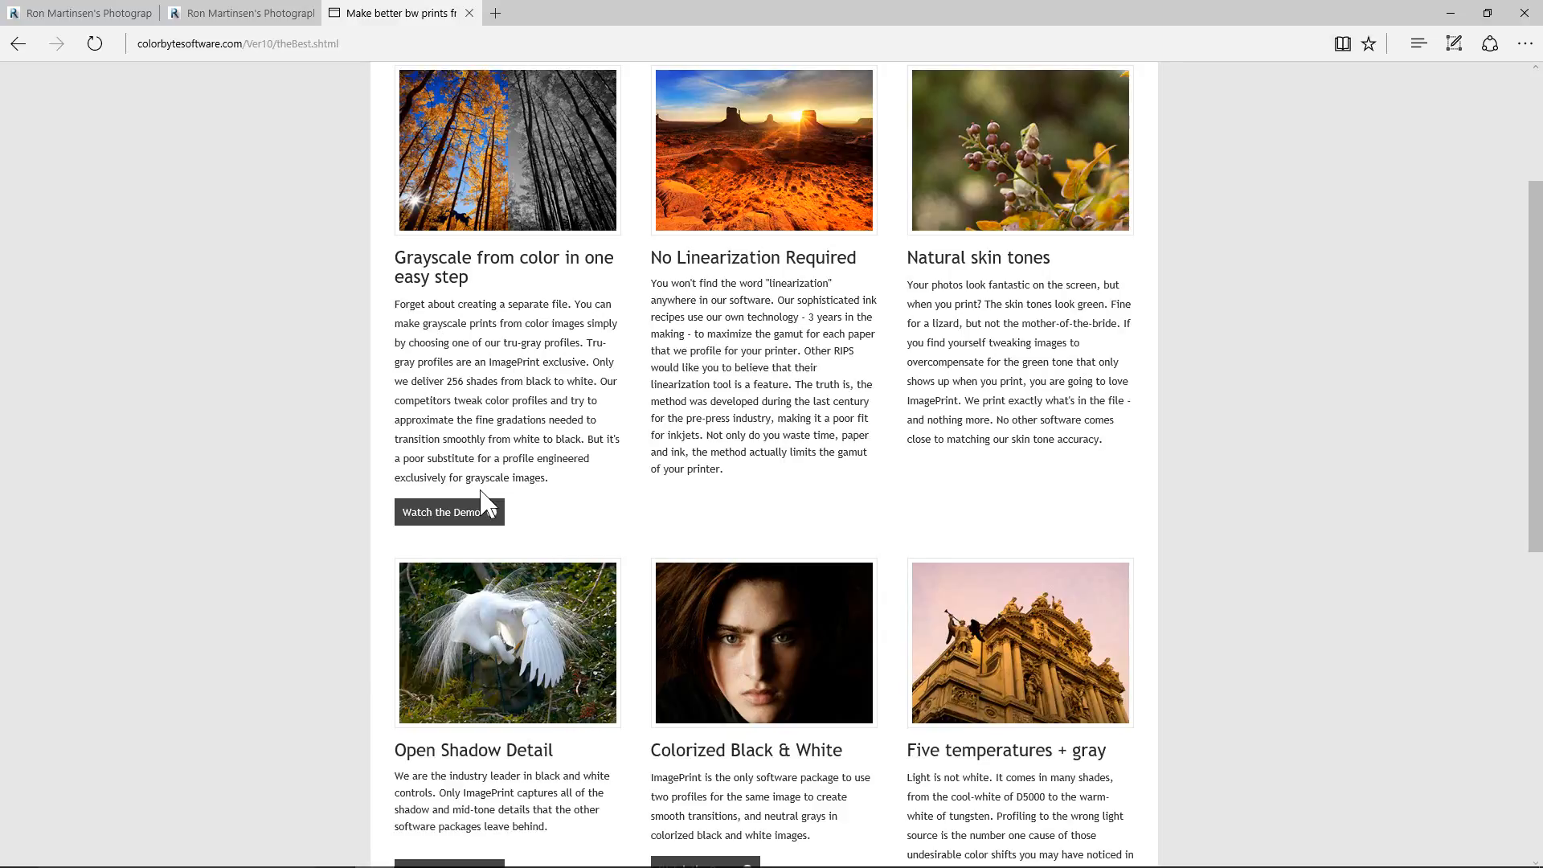
scroll(683, 510, "down", 2)
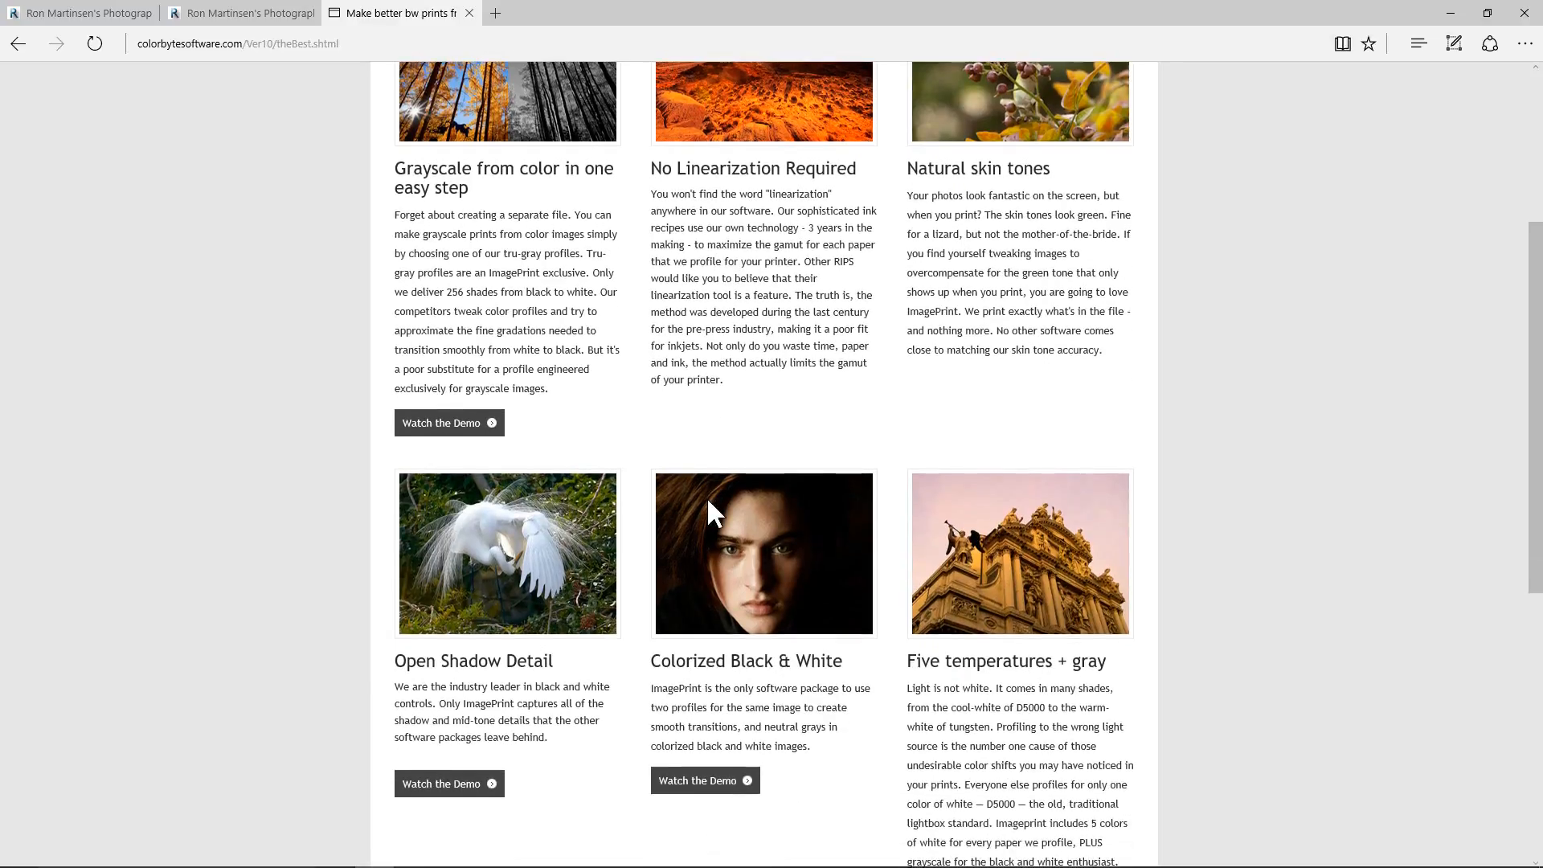
scroll(708, 502, "down", 3)
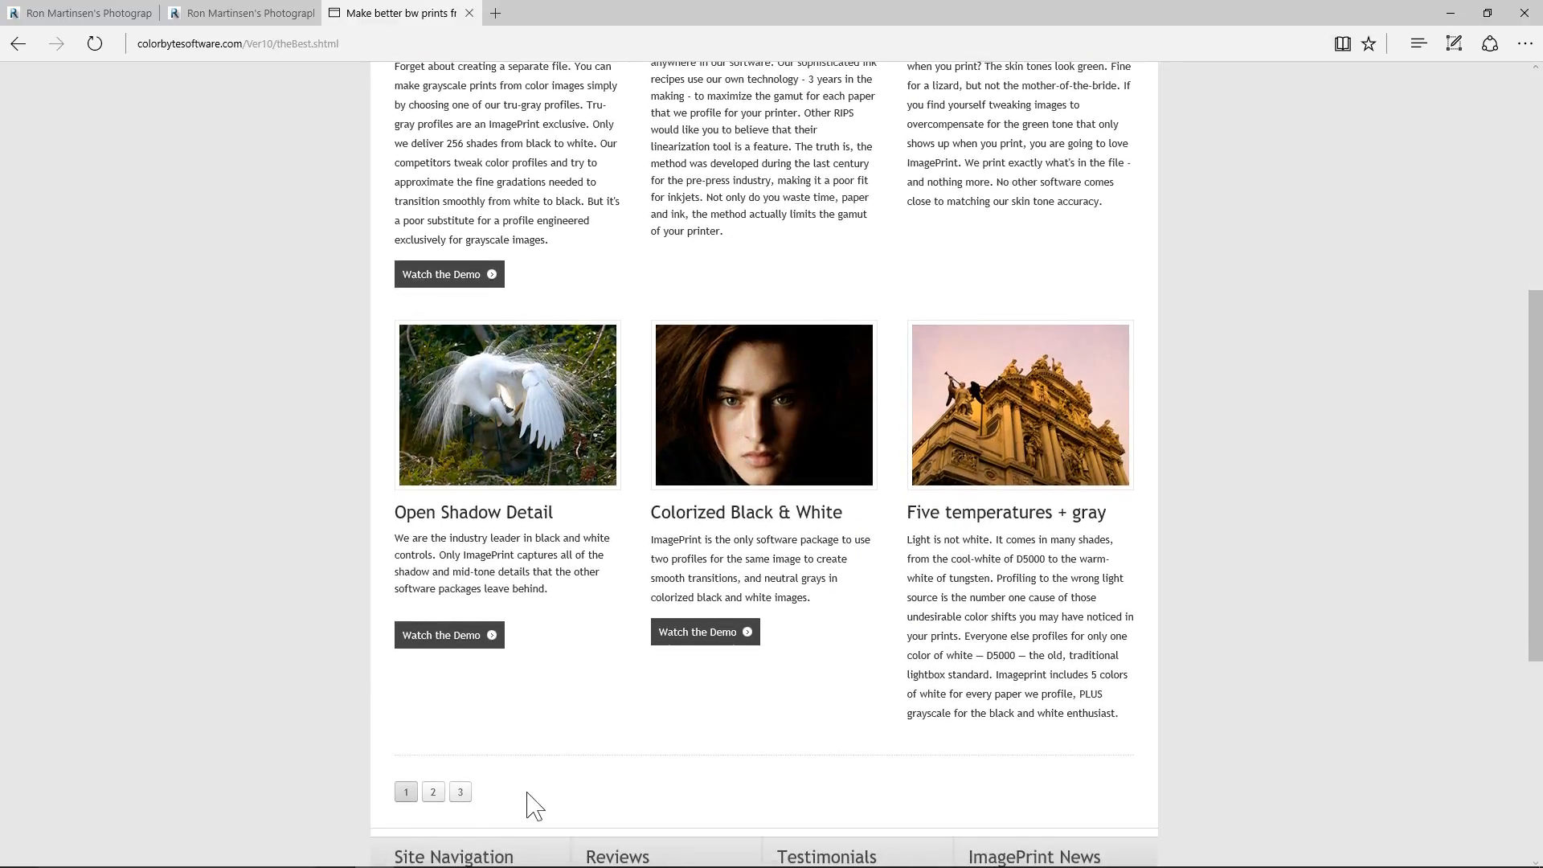
Read through pages 2 and 3 of the ImagePrint Exclusives features.
left_click(433, 793)
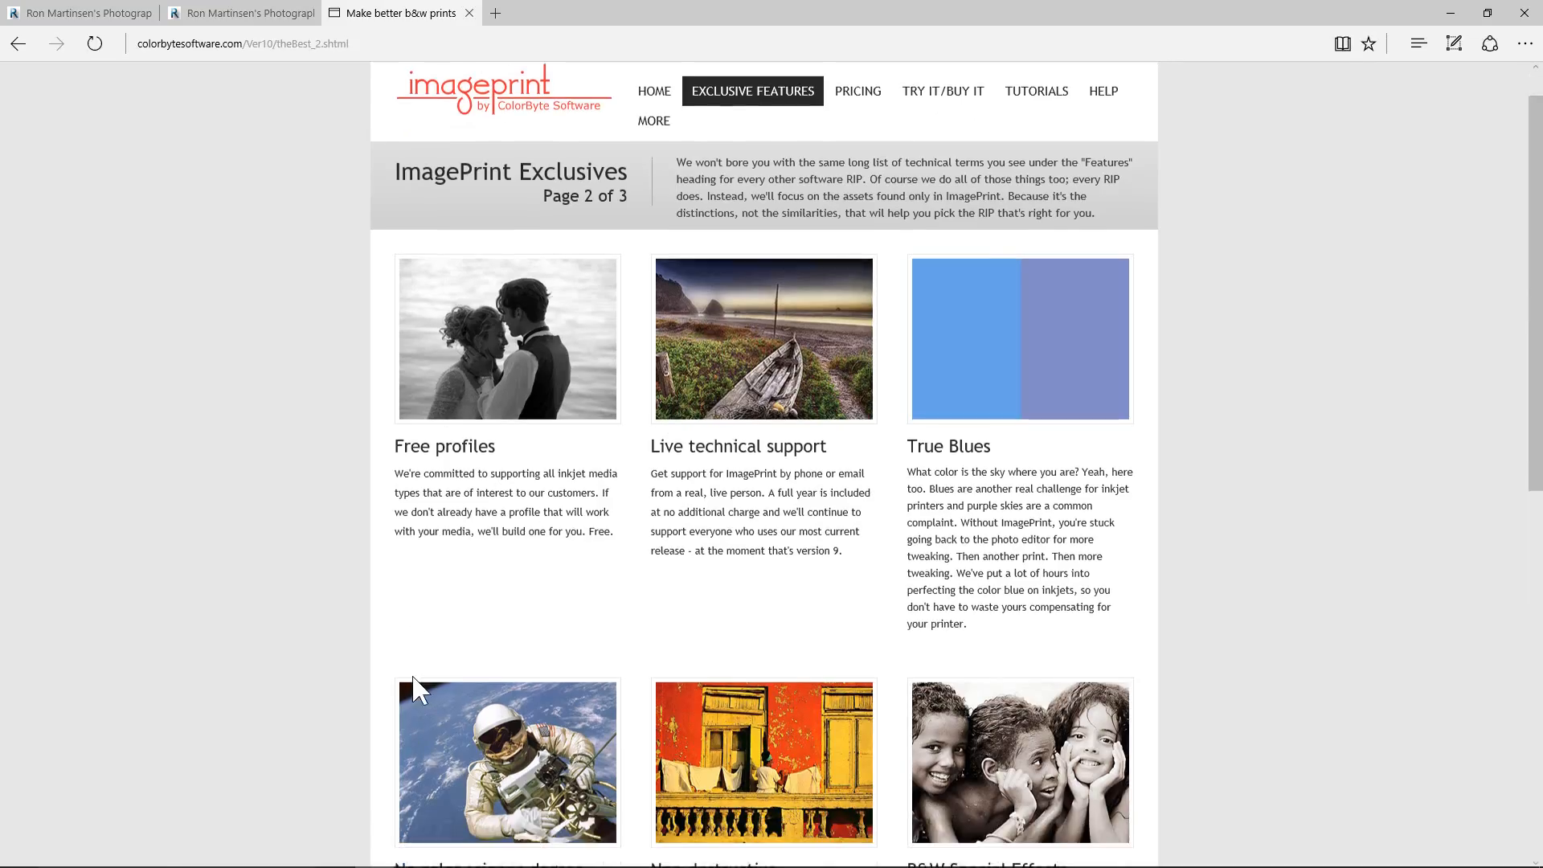
scroll(412, 677, "down", 2)
scroll(413, 676, "down", 3)
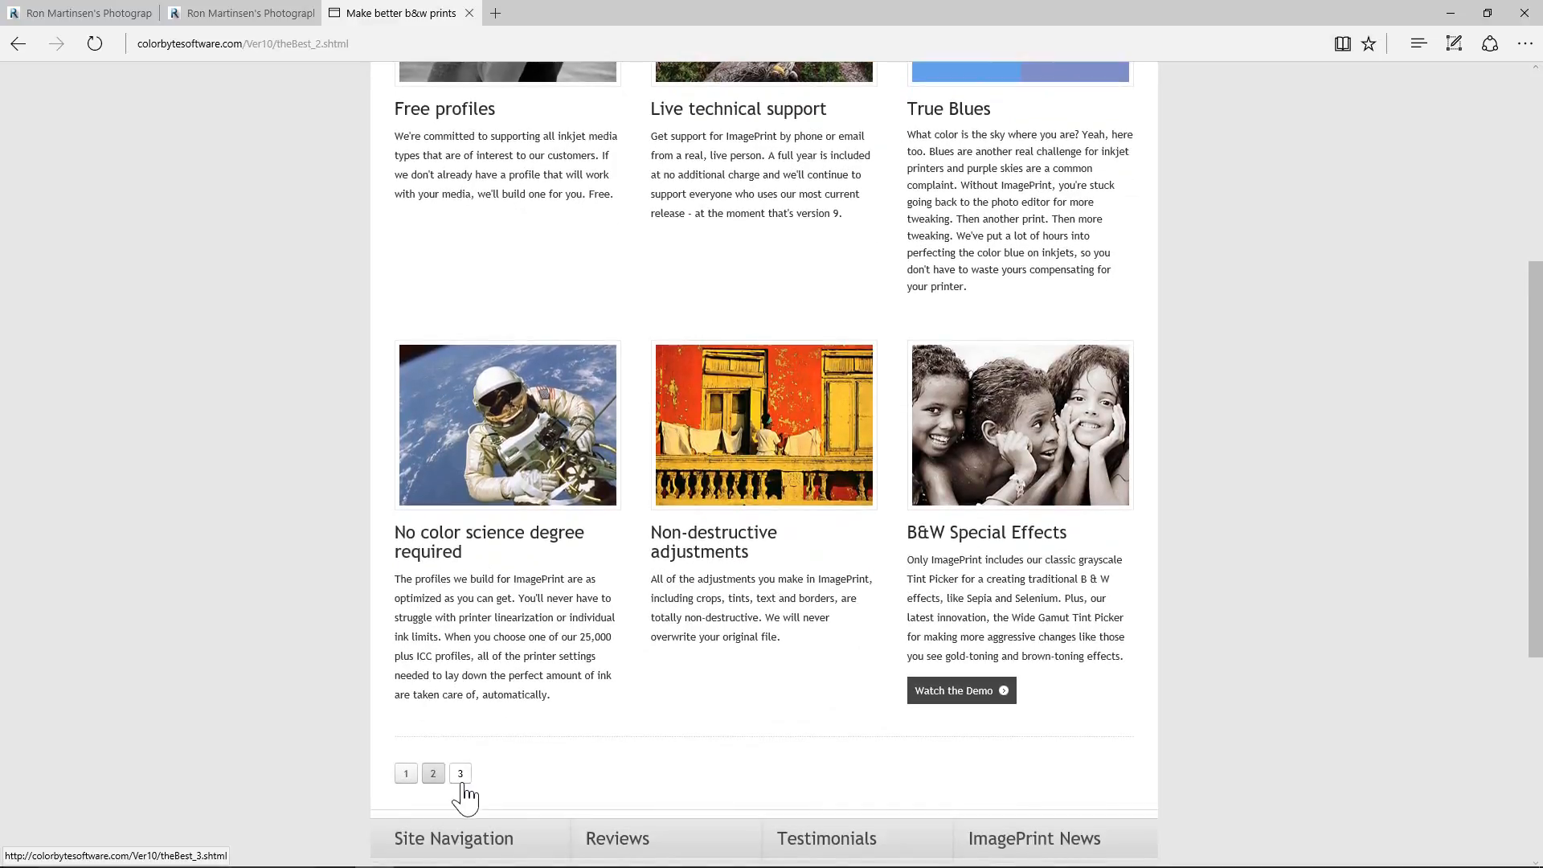
left_click(461, 773)
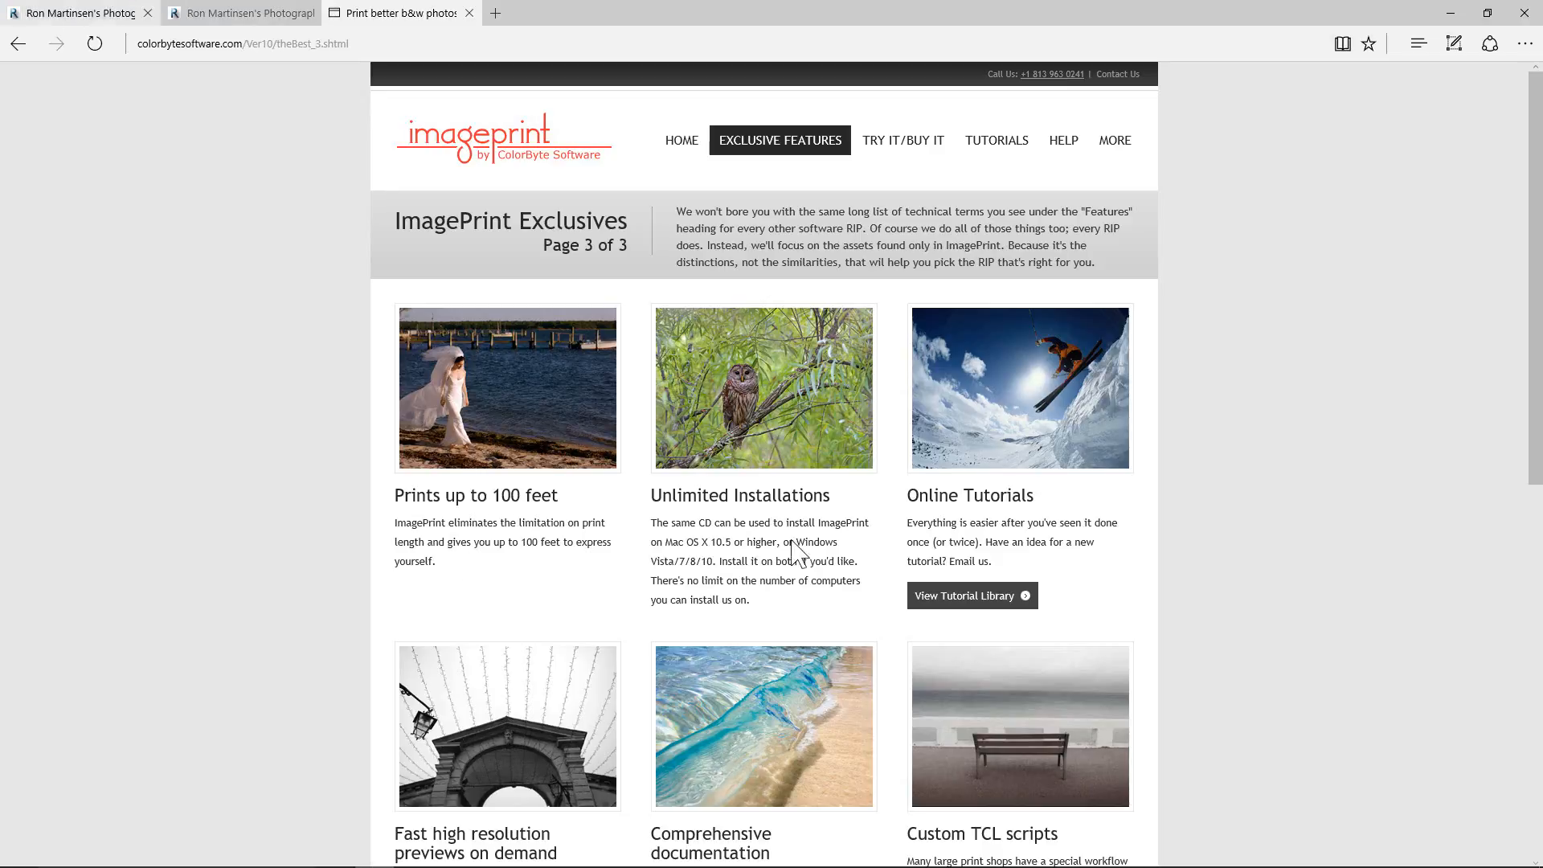
scroll(755, 475, "down", 1)
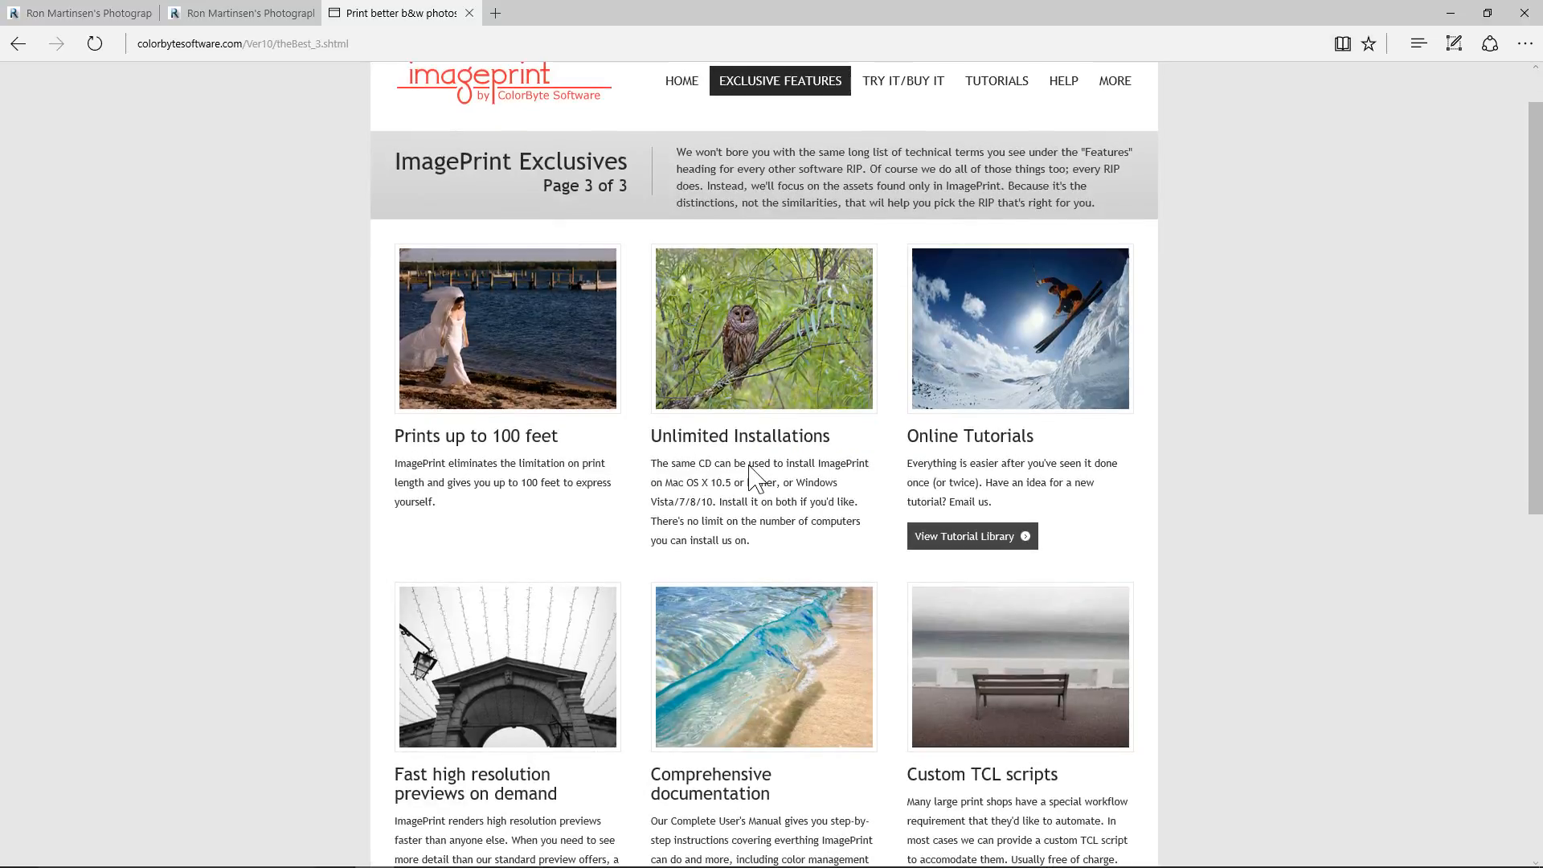
scroll(755, 476, "down", 6)
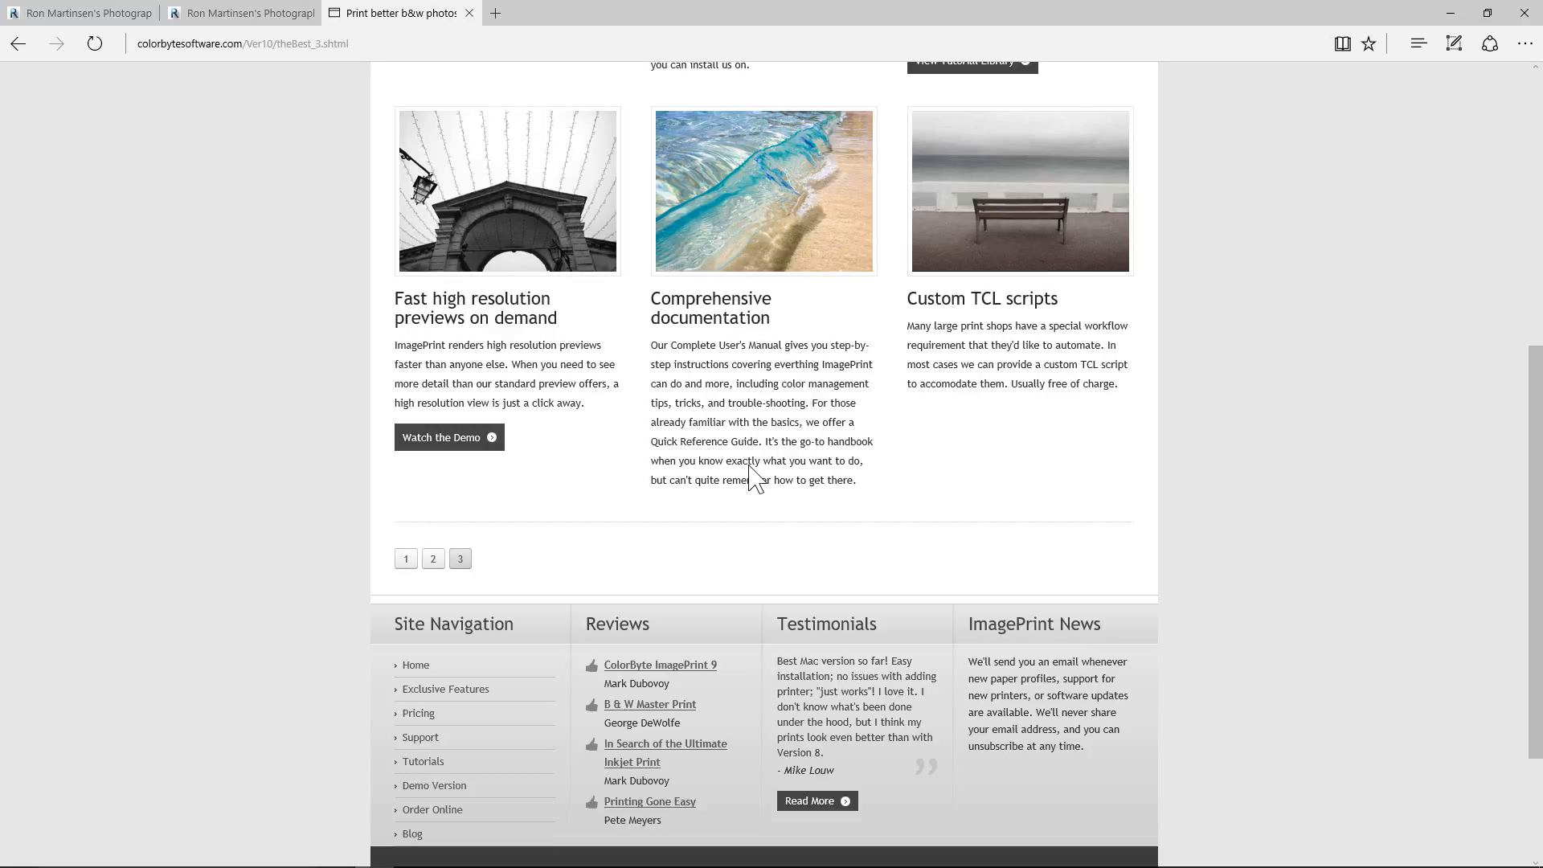
scroll(754, 478, "up", 7)
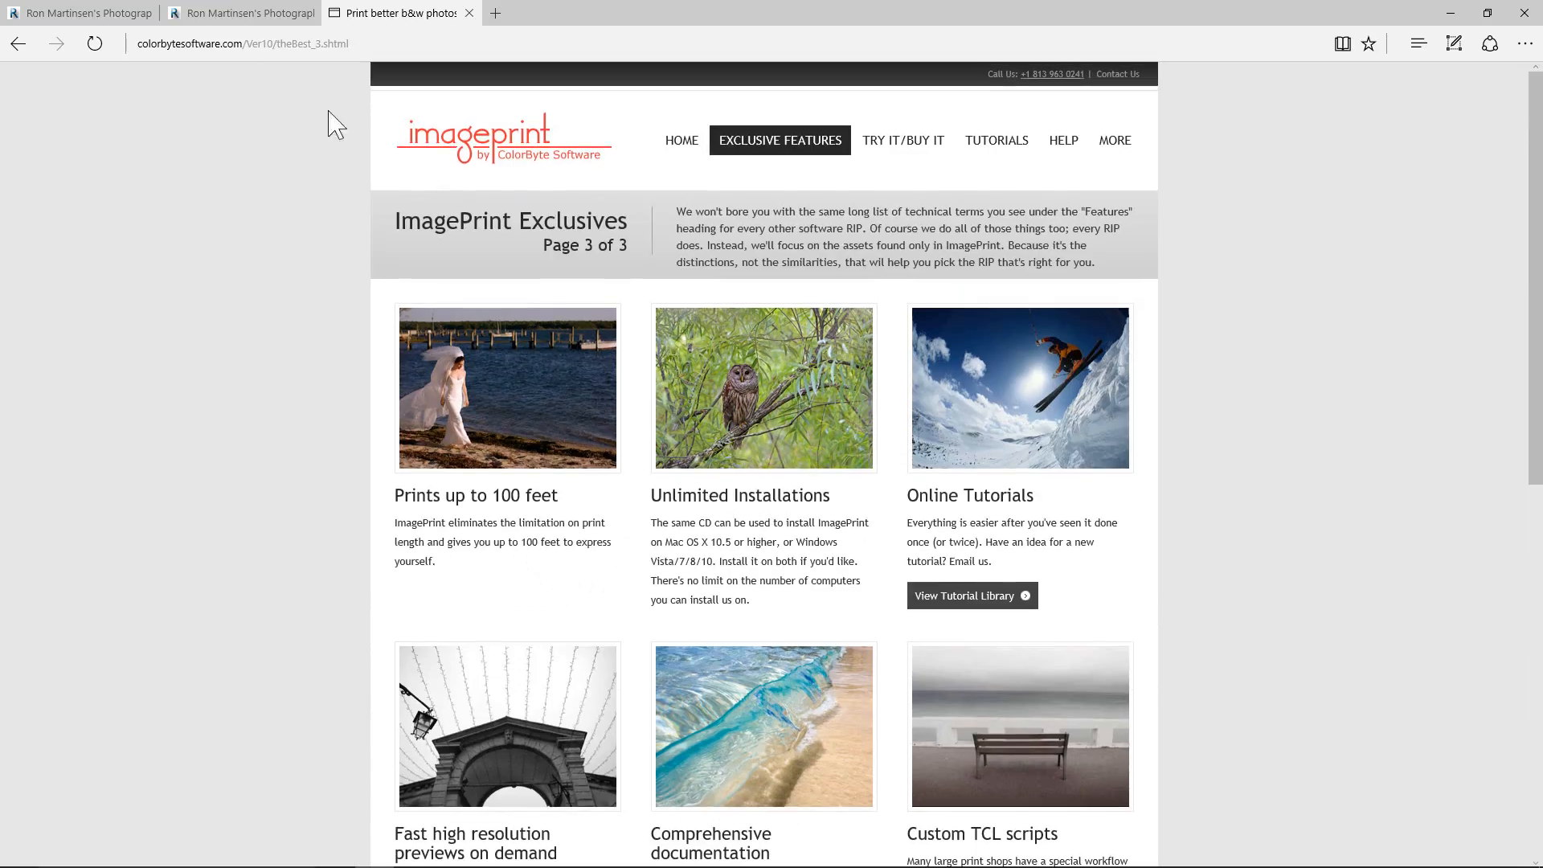
Open the Printing Series page of the photography blog with the Canon PRO-1000 review and skim its contents.
left_click(201, 12)
left_click(553, 199)
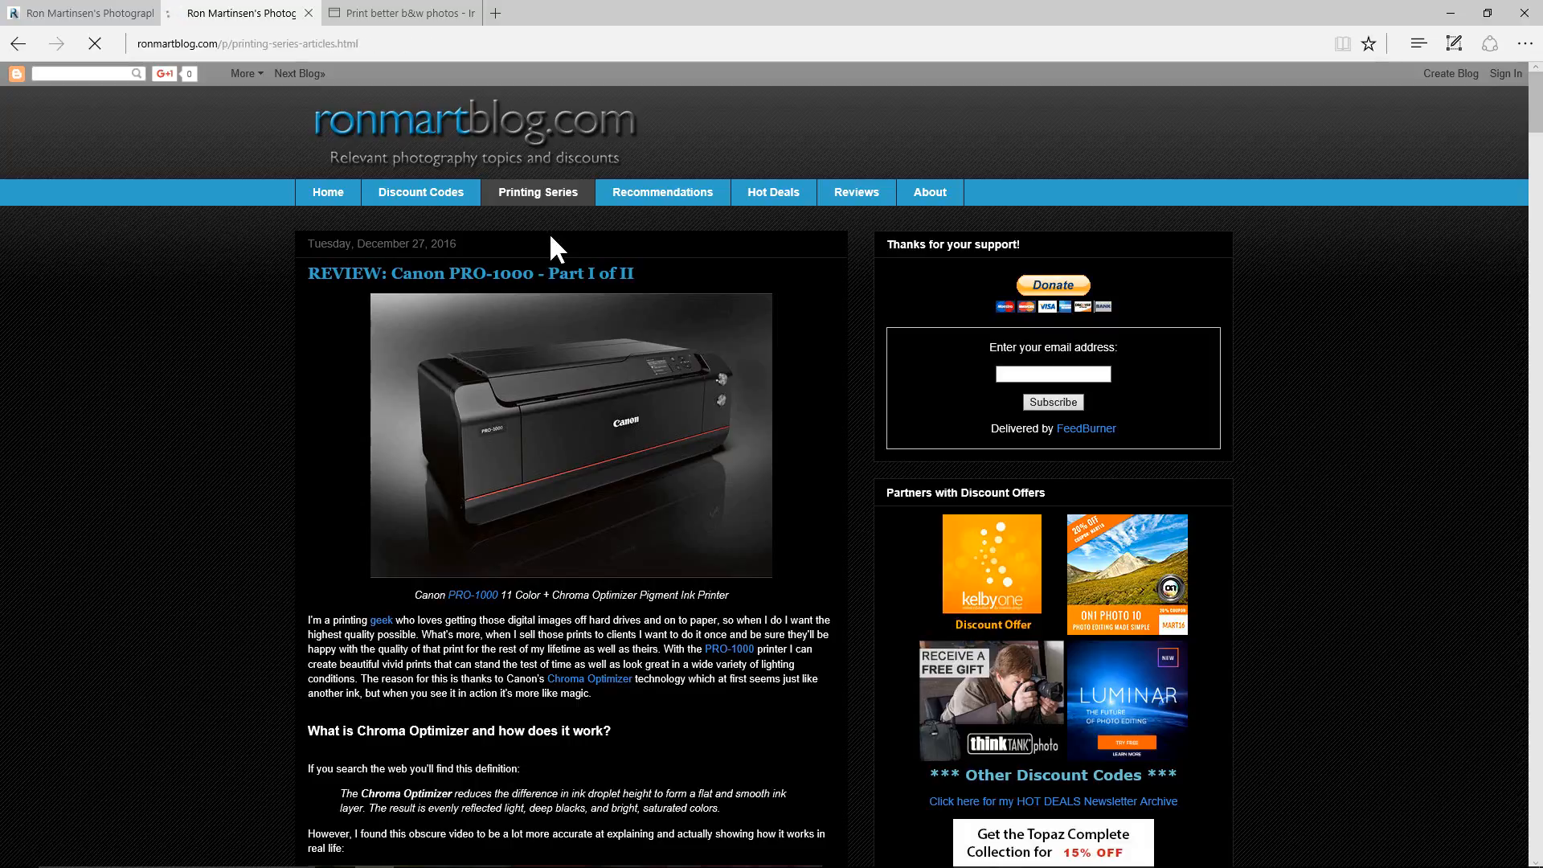
scroll(548, 232, "down", 2)
scroll(527, 660, "down", 5)
scroll(527, 660, "up", 7)
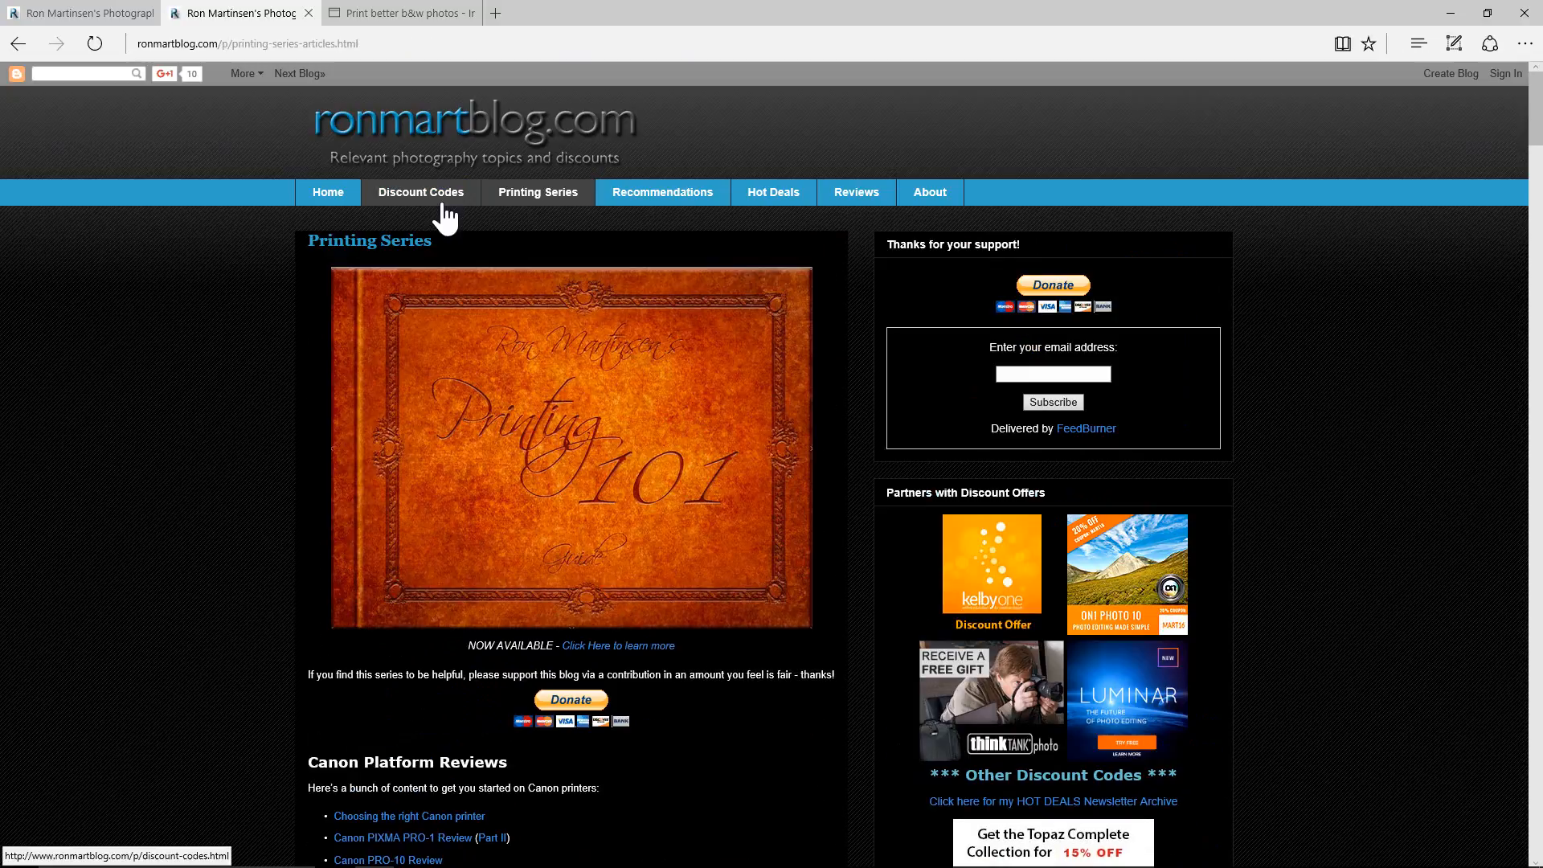